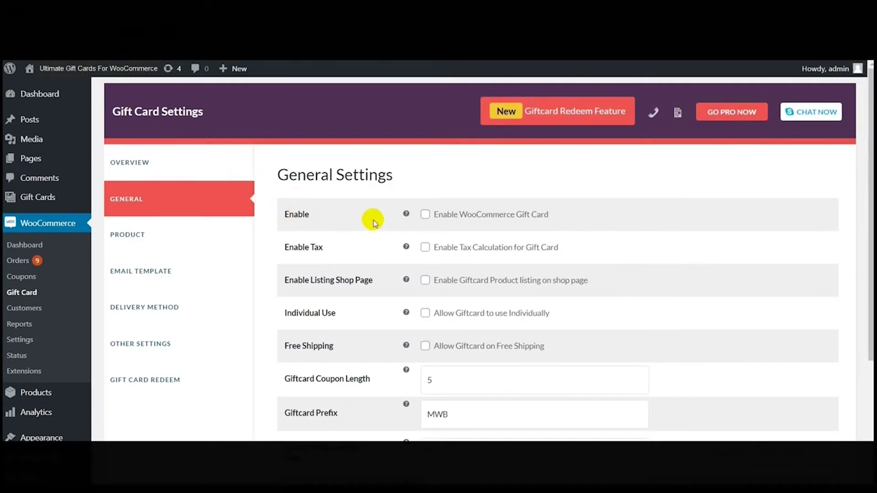
Enable WooCommerce gift cards and the listing of gift card products on the shop page in the general settings.
left_click(426, 215)
mouse_move(406, 248)
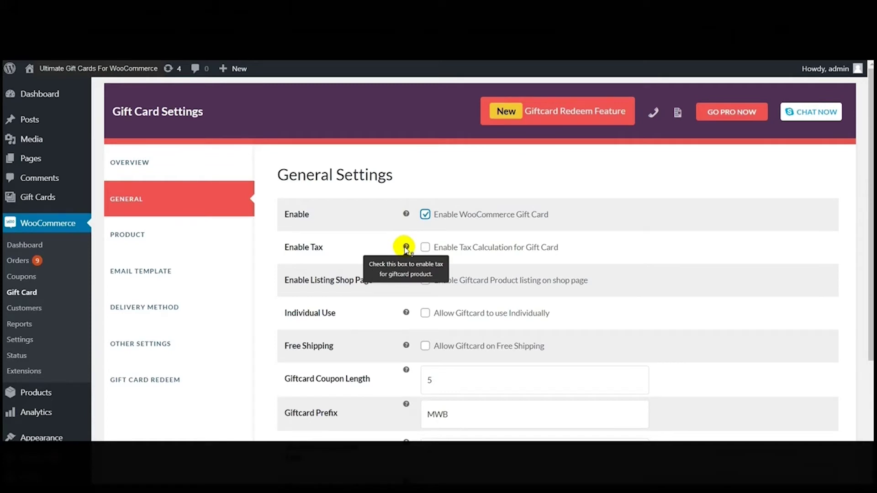
left_click(425, 247)
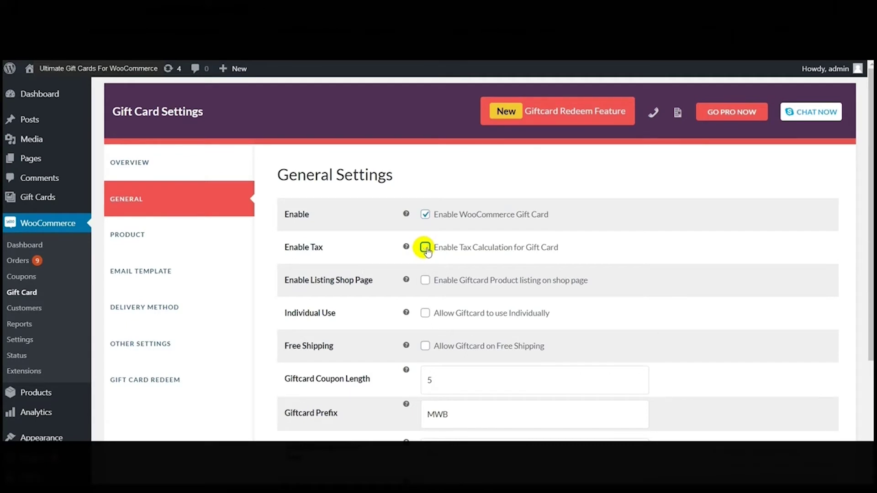
mouse_move(407, 280)
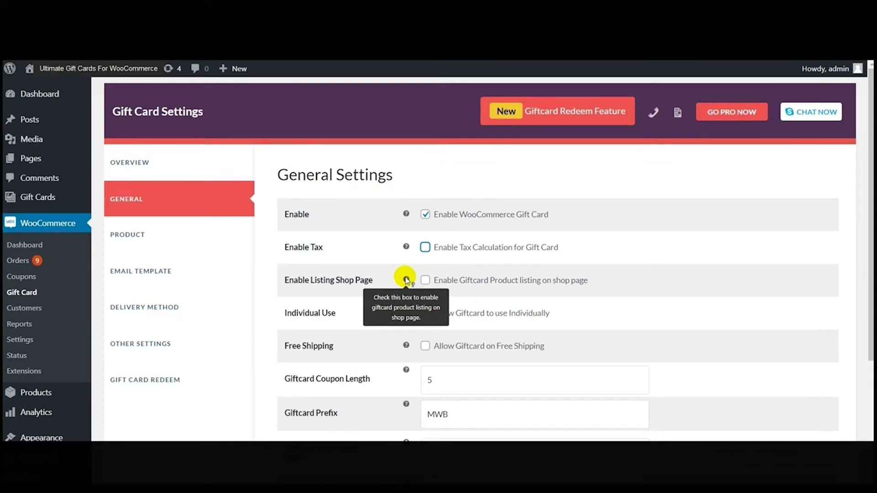
left_click(425, 280)
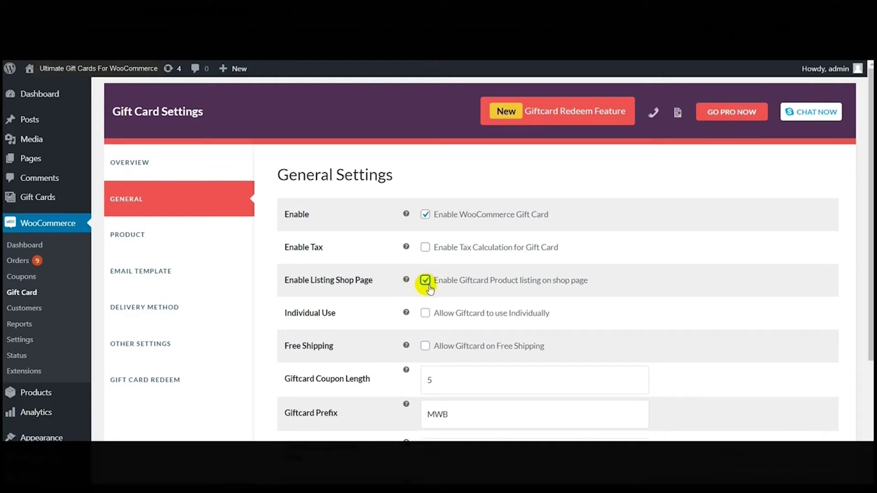
Allow gift cards to be used individually and try out the free shipping option.
mouse_move(405, 314)
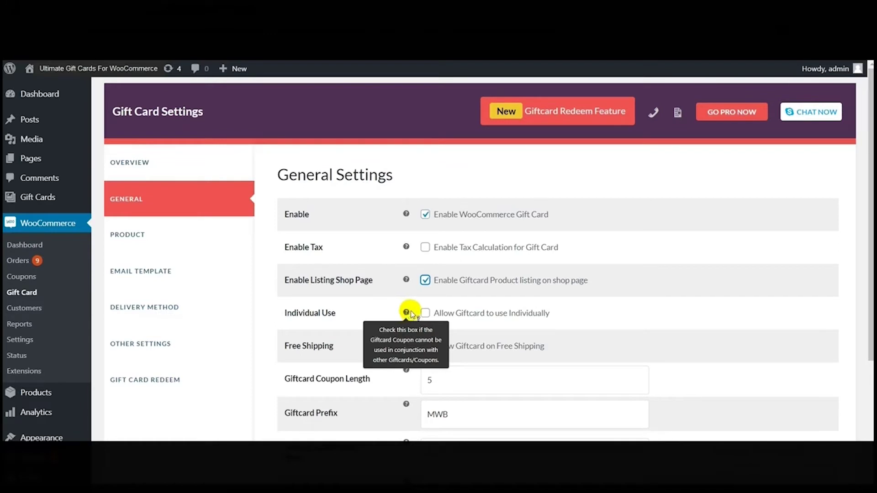
left_click(425, 314)
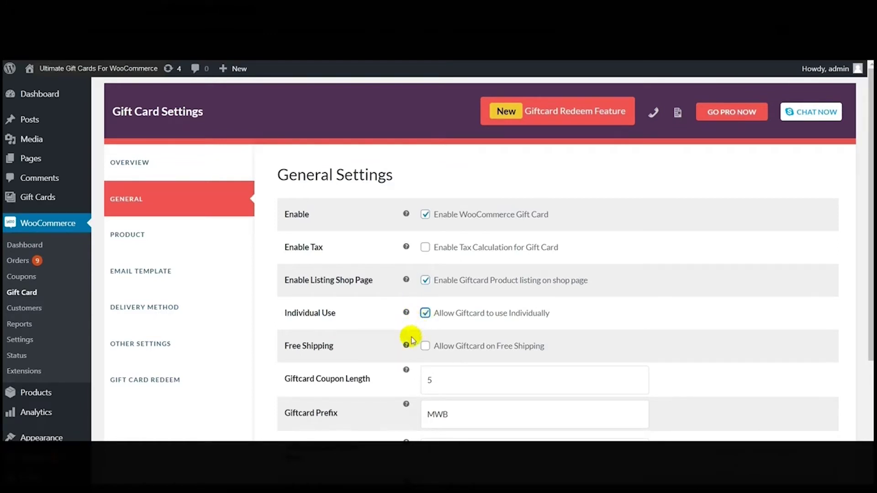
mouse_move(406, 347)
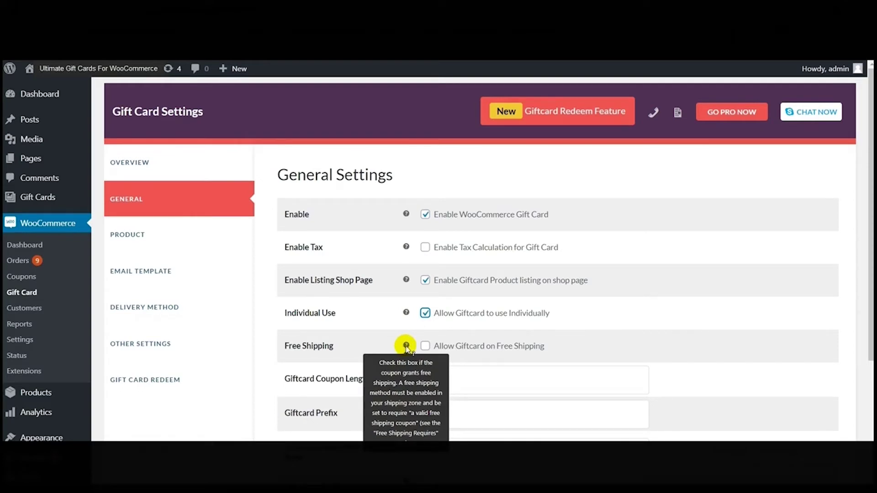
left_click(426, 346)
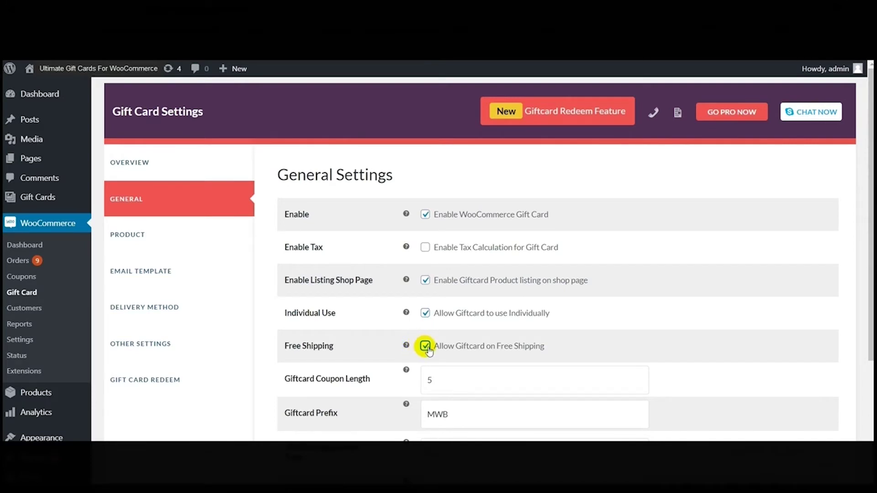
Set the gift card coupon length to 5 and the gift card prefix to MWB.
mouse_move(407, 371)
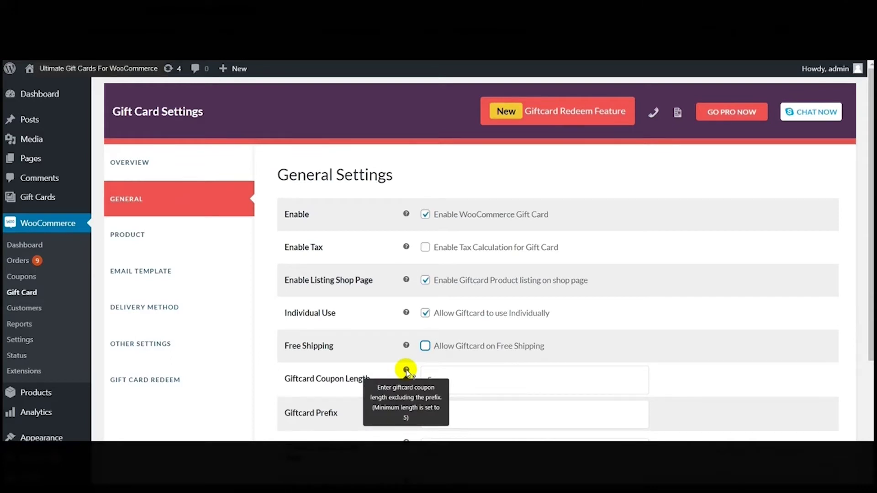
left_click(445, 381)
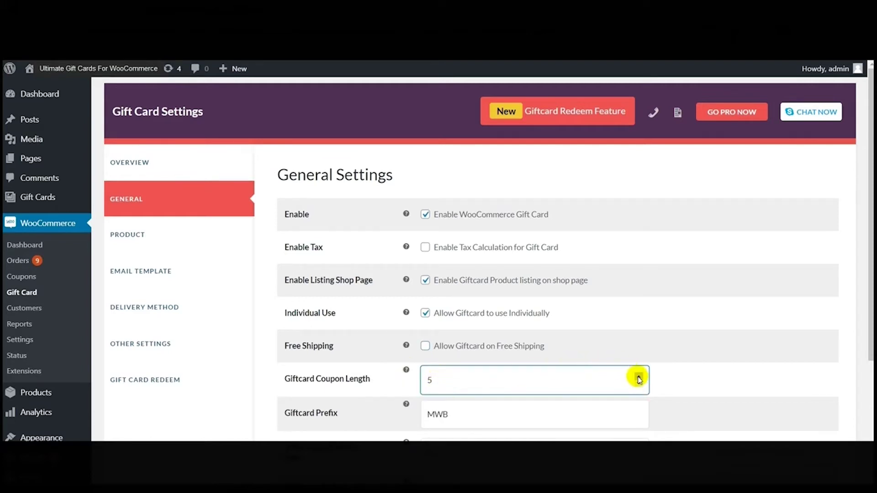
mouse_move(407, 405)
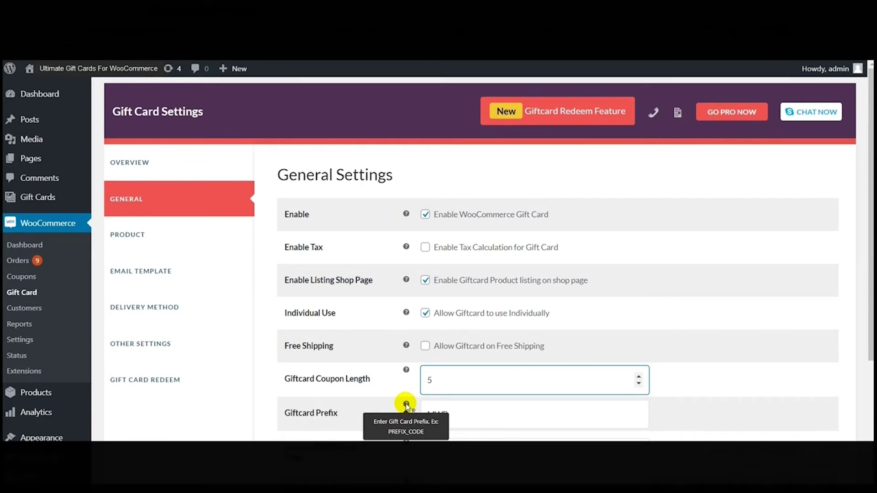
left_click(462, 414)
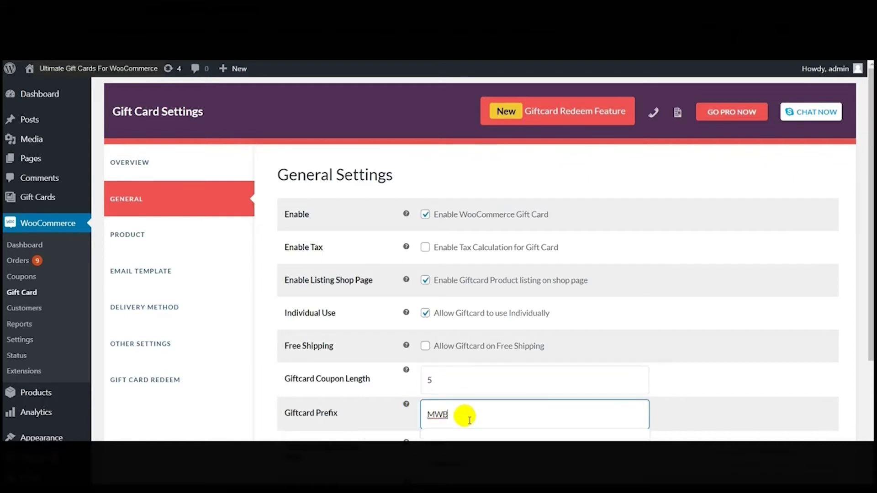
left_click(432, 437)
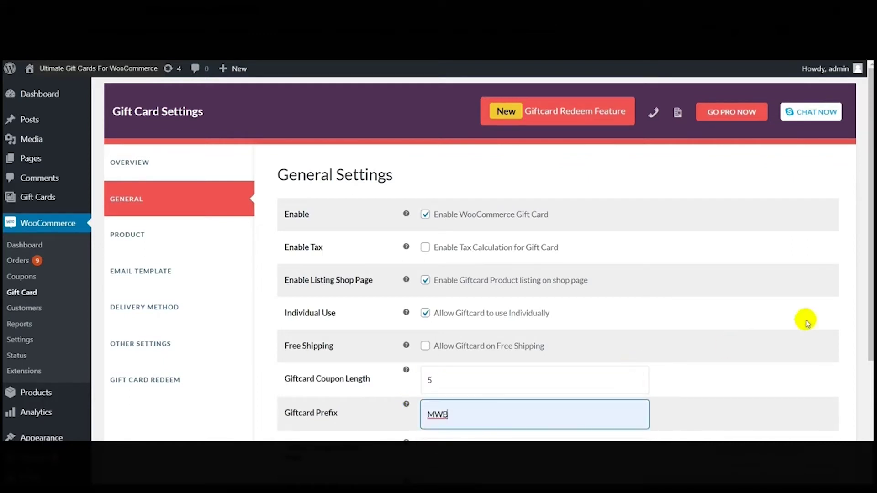
Set gift cards to expire after 365 days.
left_click_drag(868, 290, 869, 388)
mouse_move(407, 290)
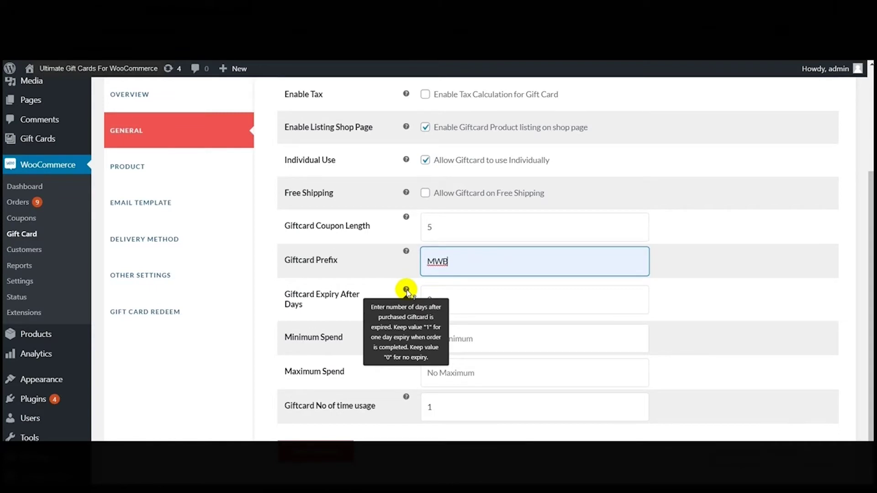
left_click(454, 302)
key("BackSpace")
type("365")
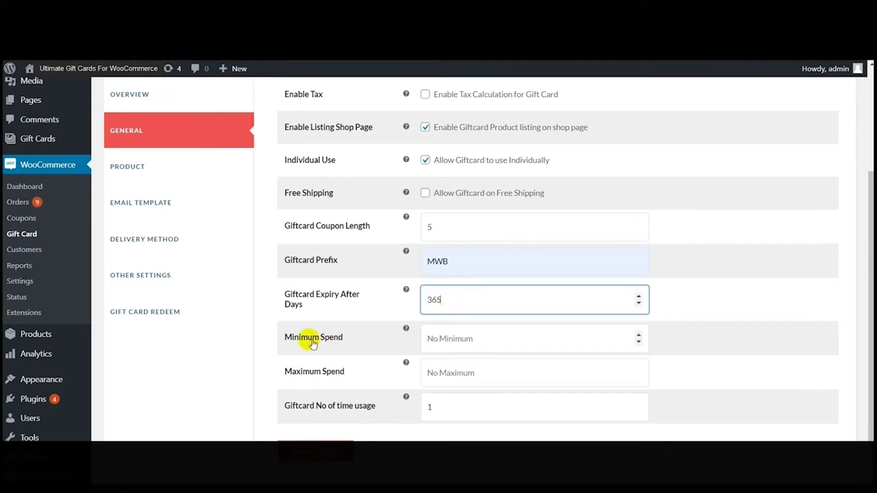
Set the number of times a gift card can be used to 1 and save the general settings.
mouse_move(407, 329)
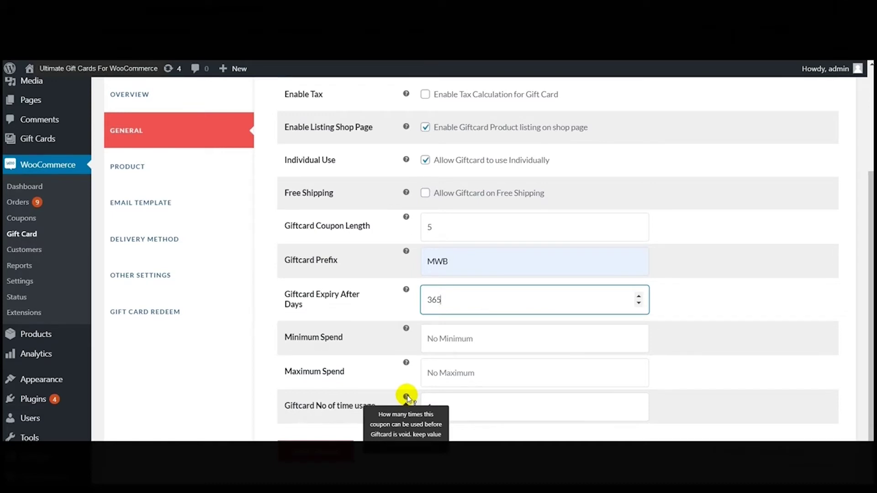
left_click(441, 405)
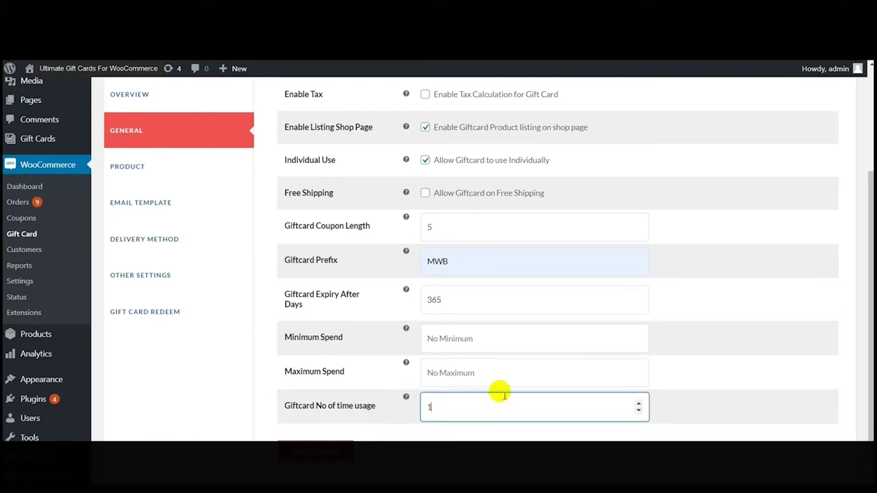
left_click(639, 403)
left_click(639, 402)
left_click(638, 403)
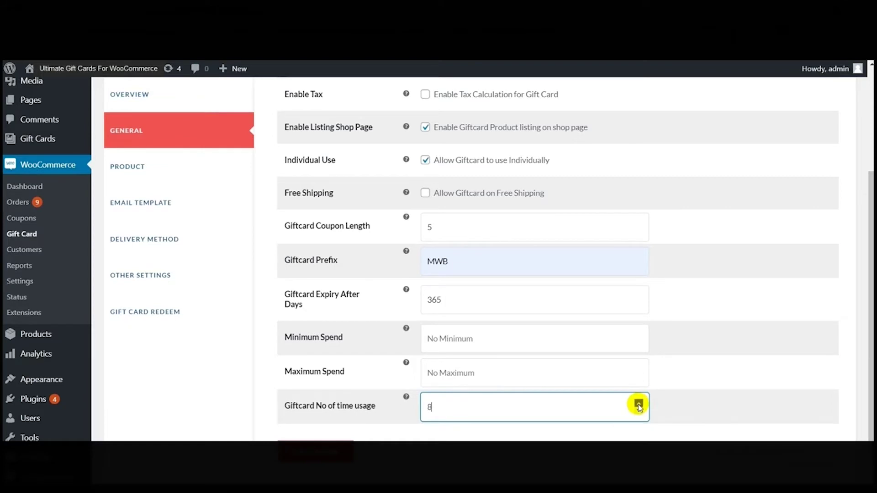
left_click(639, 411)
left_click(639, 411)
left_click(639, 411)
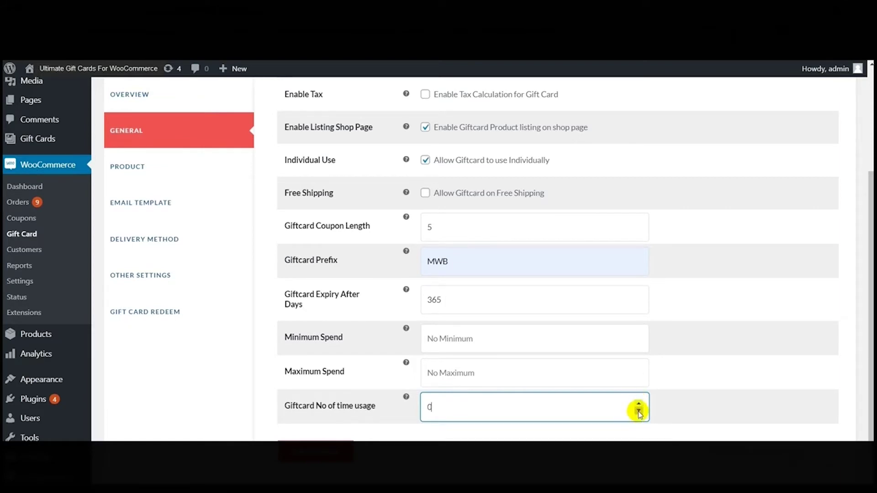
left_click(639, 404)
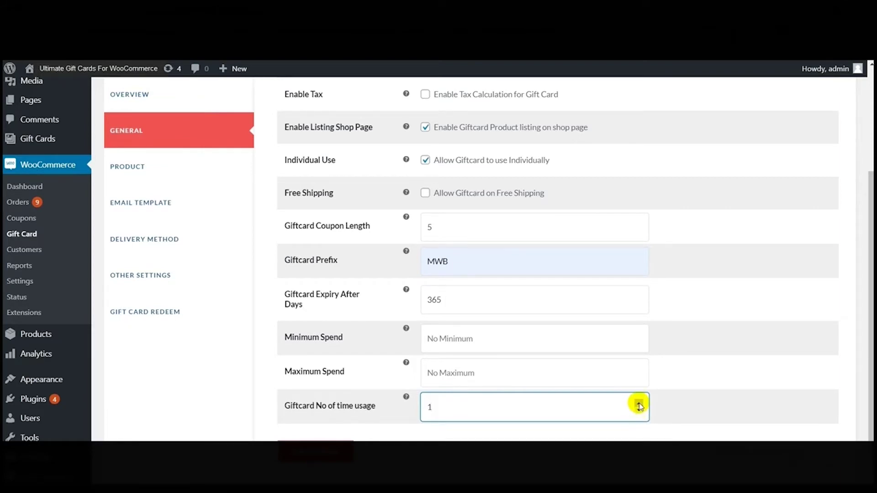
scroll(639, 407, "down", 1)
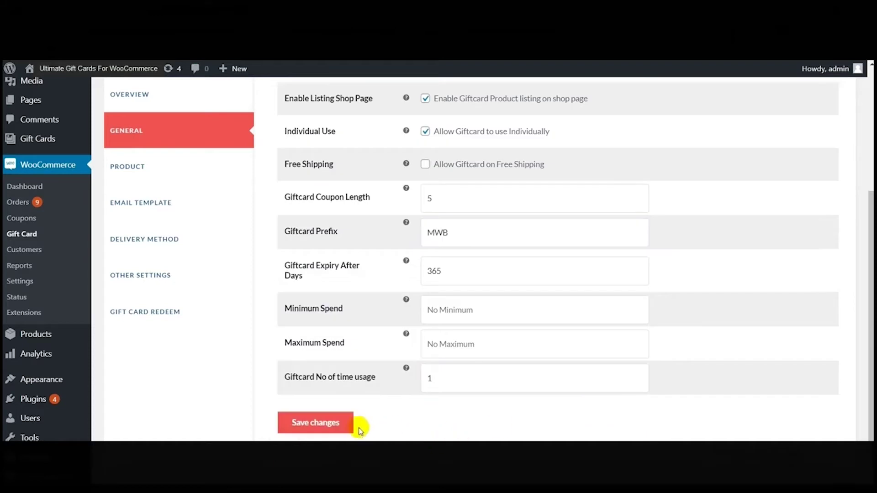
left_click(333, 432)
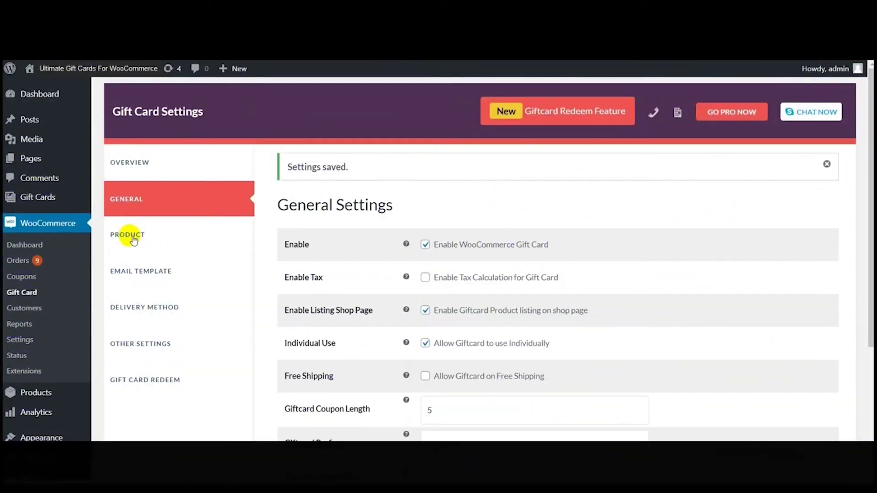
Exclude sale items from gift card use in the gift card product settings.
left_click(134, 241)
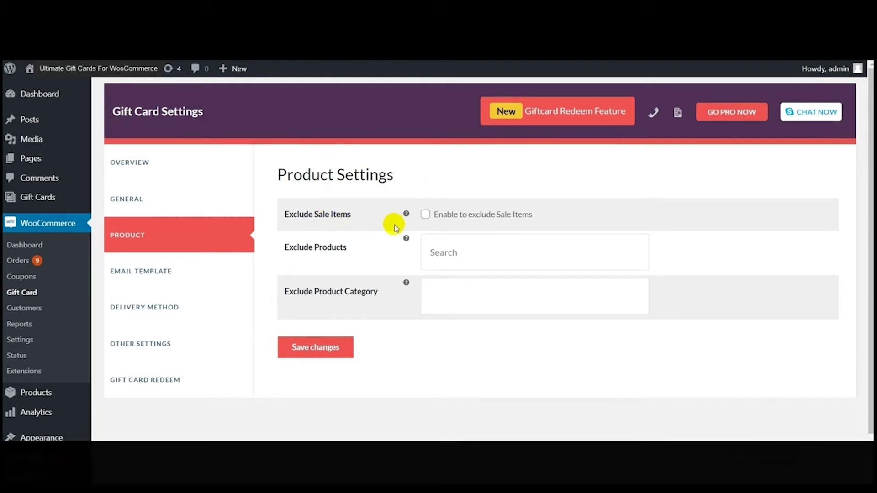
mouse_move(406, 214)
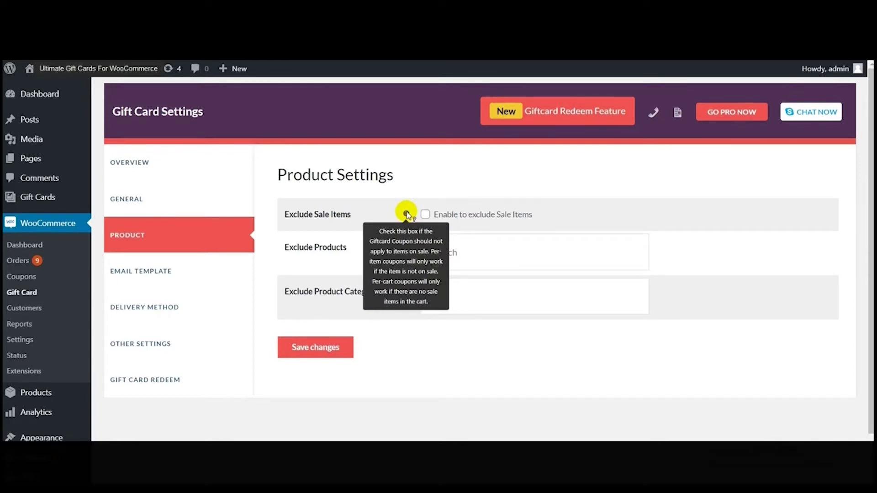
left_click(425, 214)
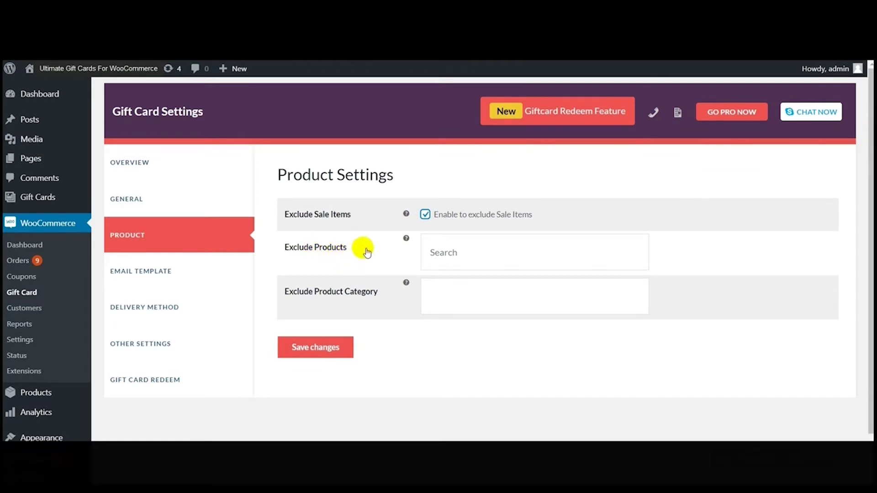
Add Hoodie with Logo and Hoodie with Zipper to the excluded products.
left_click(441, 251)
type("Hod")
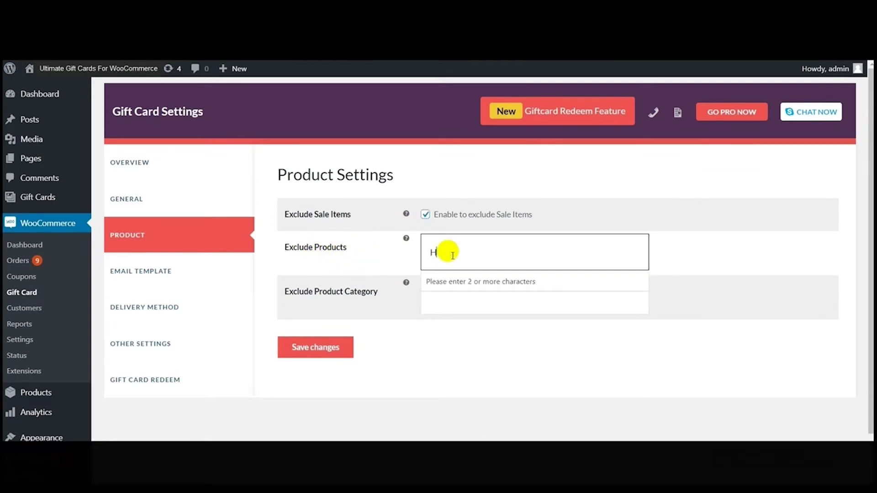
key("BackSpace")
type("od")
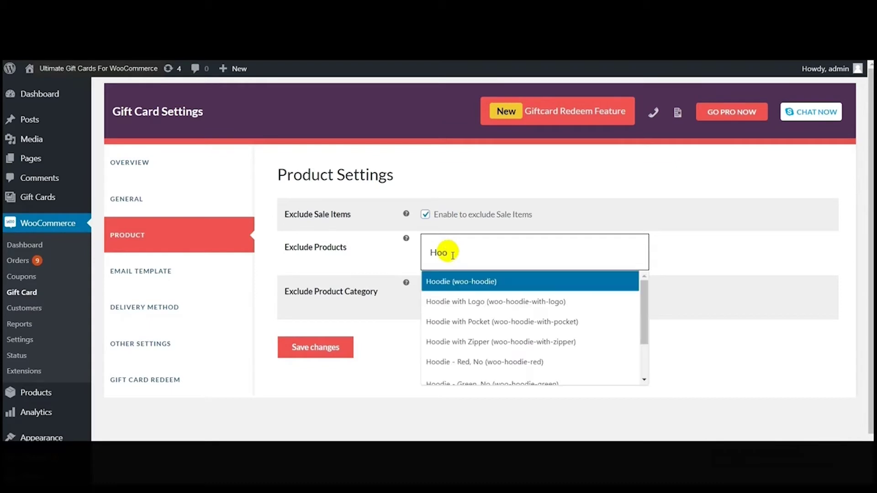
left_click(444, 297)
left_click(443, 274)
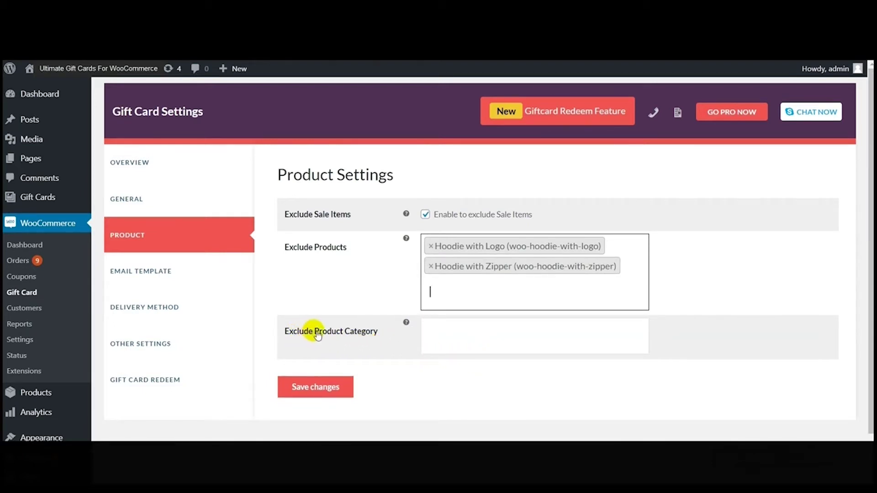
Exclude the Decor, Music and Hoodies product categories and save the product settings.
left_click(473, 342)
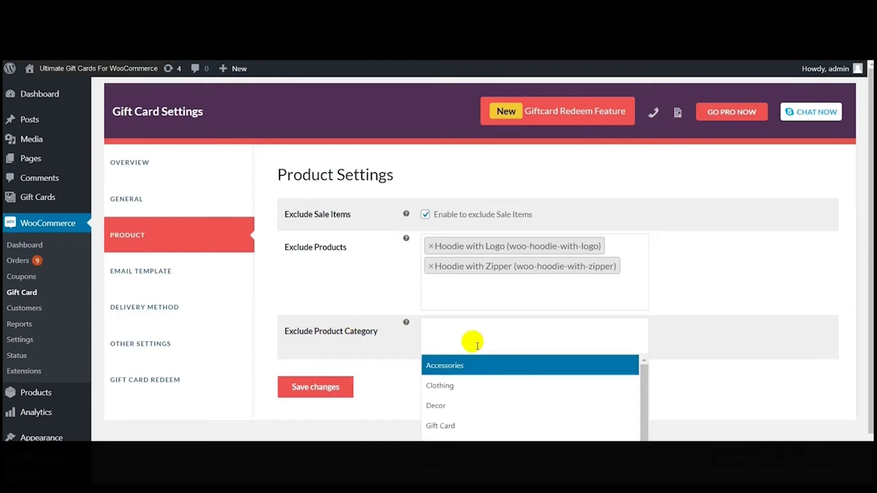
left_click(450, 415)
left_click(487, 340)
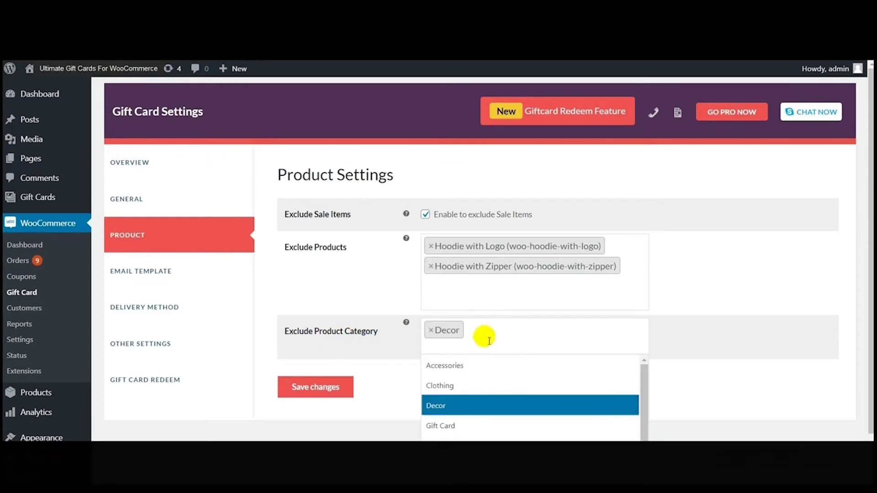
left_click(445, 466)
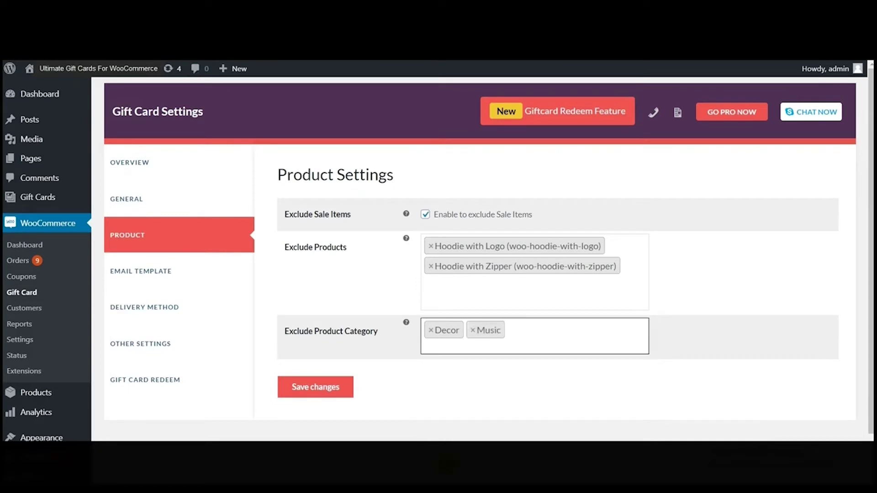
left_click(522, 343)
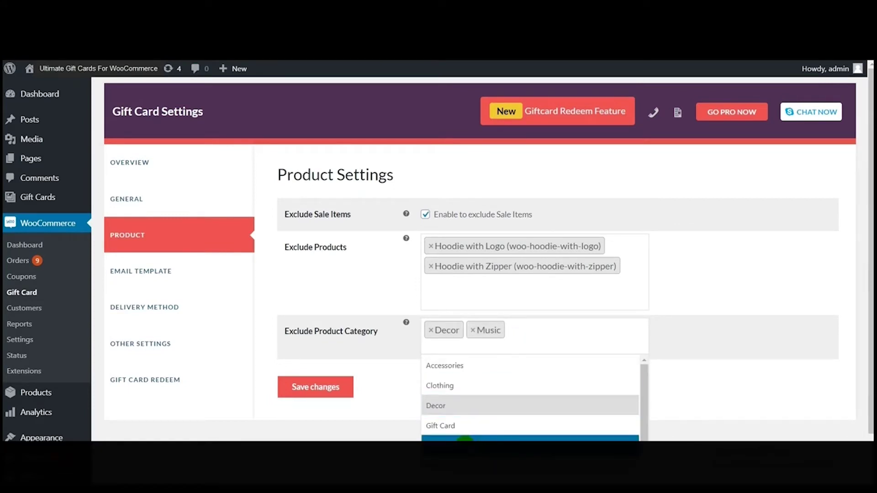
left_click(468, 439)
left_click(325, 412)
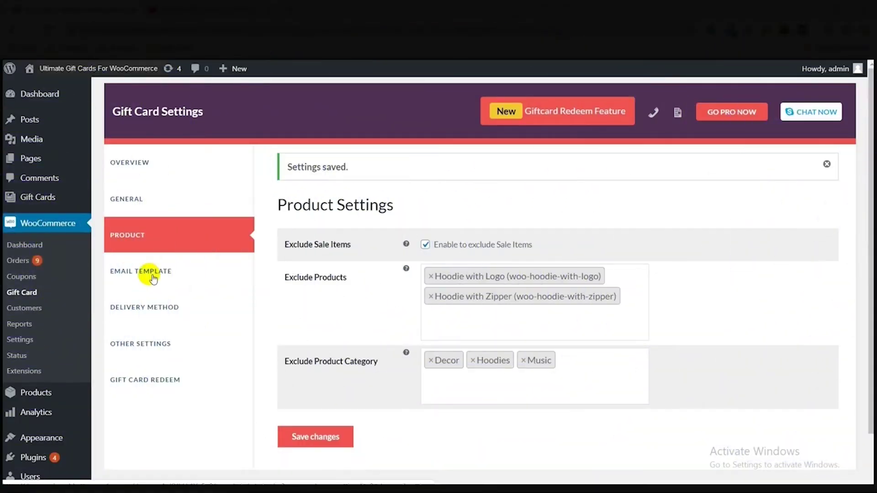
In the email template settings, set the default logo to the giftcard image from the media library.
left_click(150, 275)
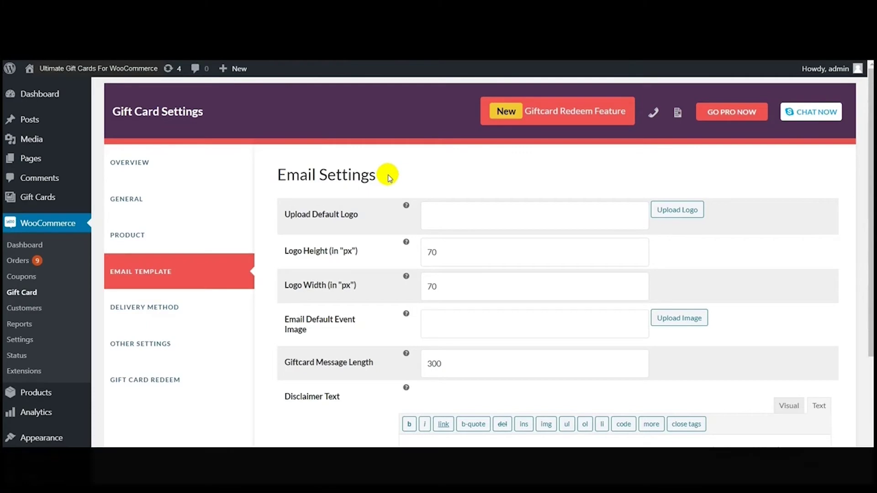
left_click(428, 215)
left_click(677, 209)
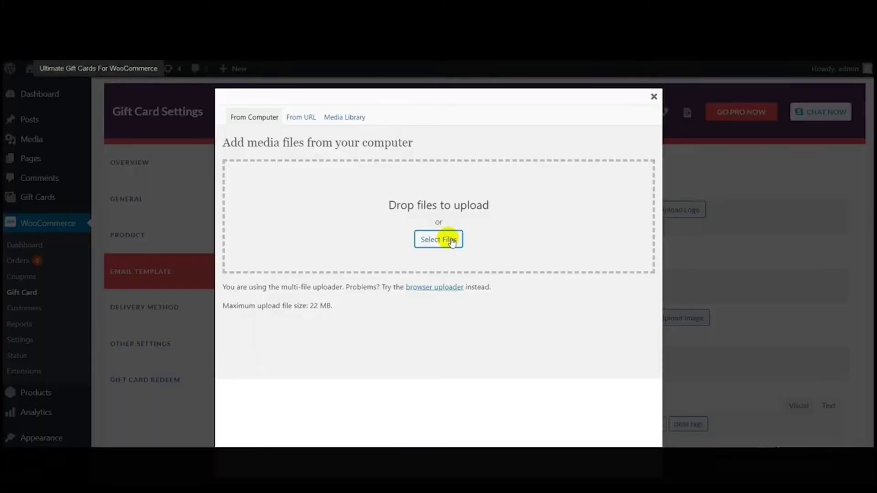
left_click(352, 119)
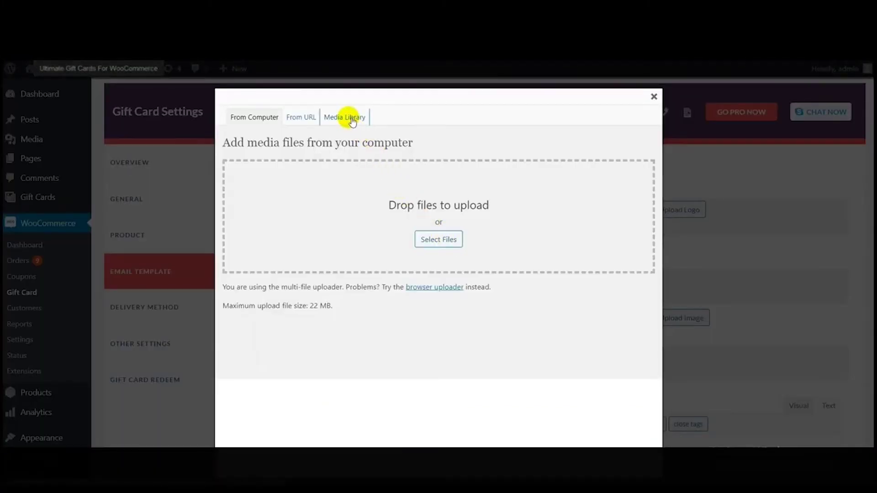
left_click(629, 196)
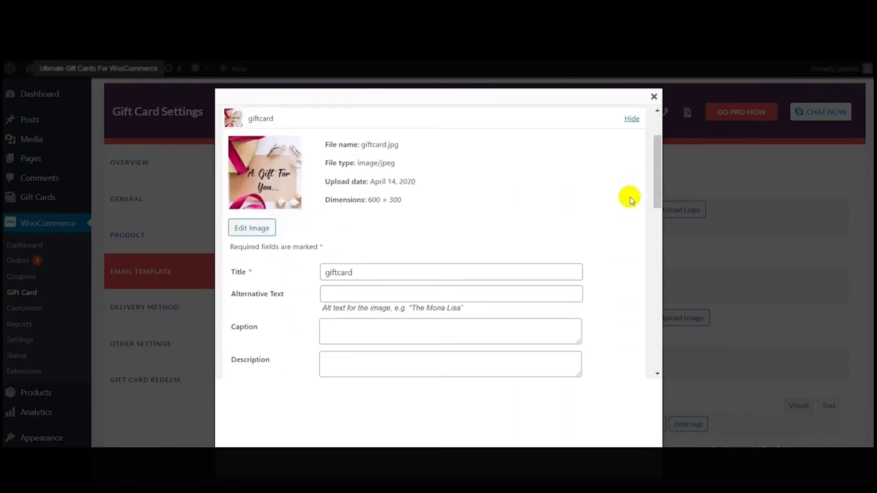
left_click_drag(658, 205, 651, 262)
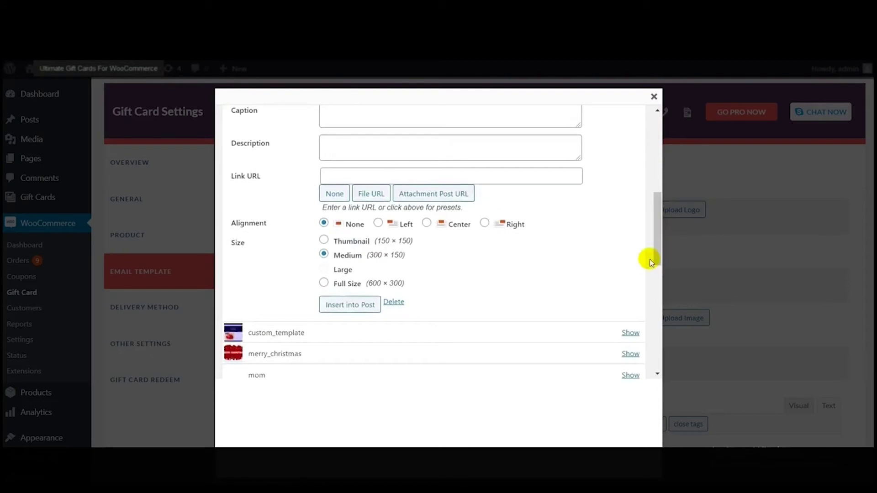
left_click(379, 306)
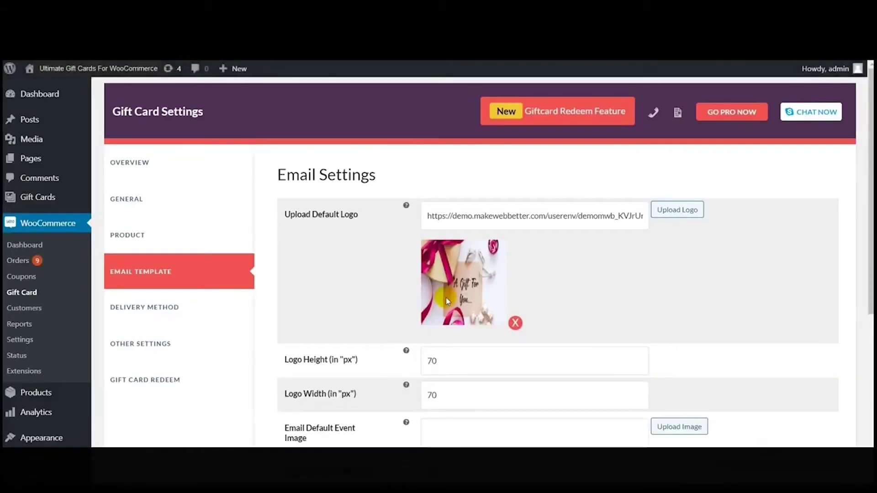
Set the email default event image to the Happy-birthday image from the media library.
left_click(452, 365)
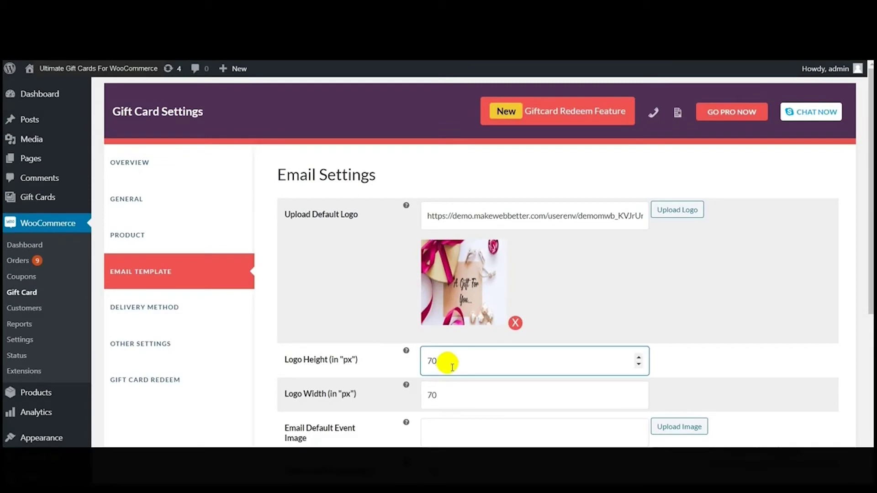
left_click(442, 402)
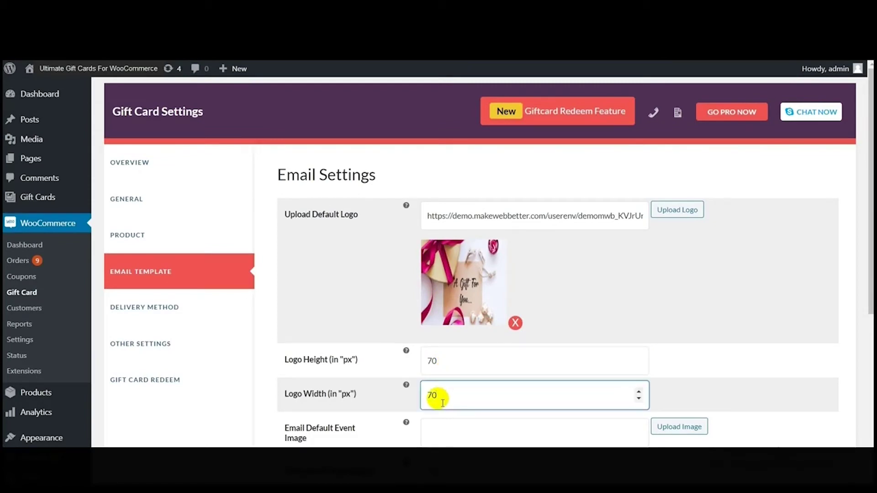
left_click(436, 440)
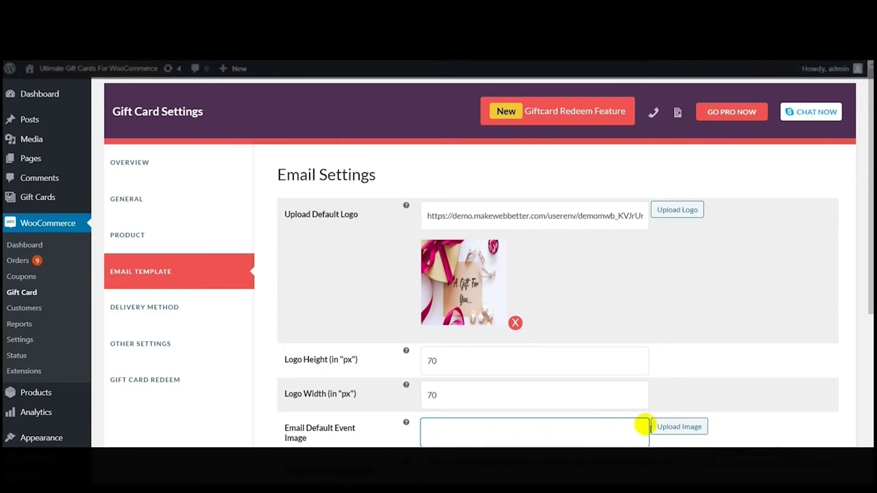
left_click(668, 426)
left_click(352, 120)
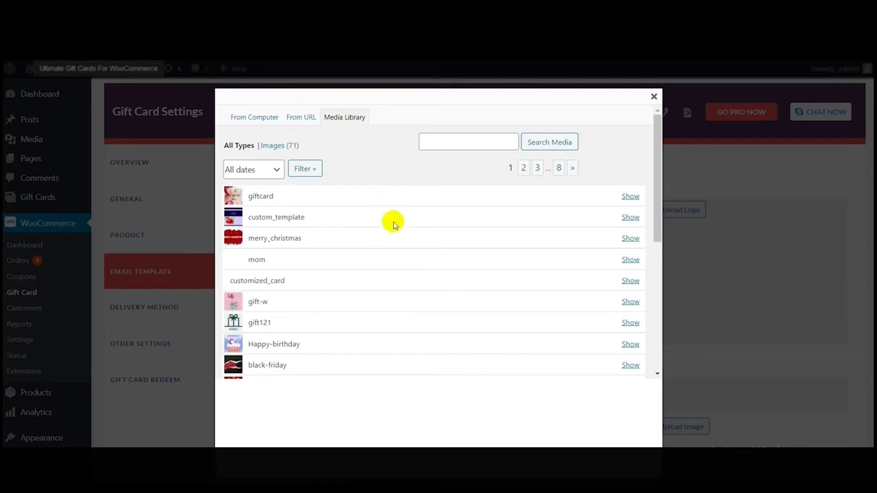
left_click(628, 345)
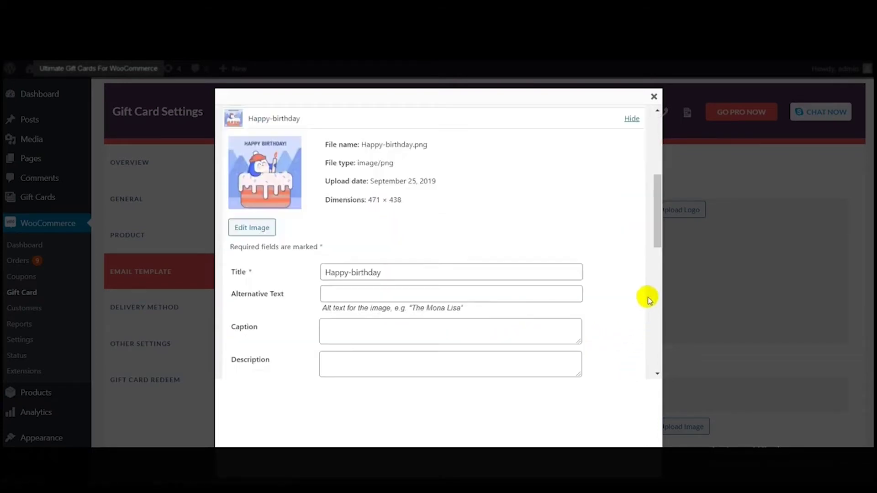
left_click_drag(657, 239, 658, 307)
left_click(349, 280)
Review the gift card message length and disclaimer text options in the email settings.
scroll(869, 299, "down", 5)
scroll(869, 299, "down", 1)
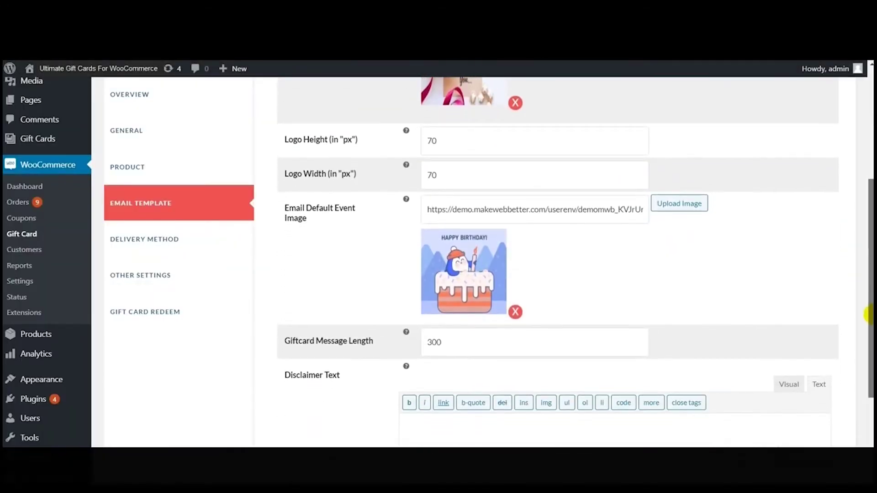
left_click(473, 346)
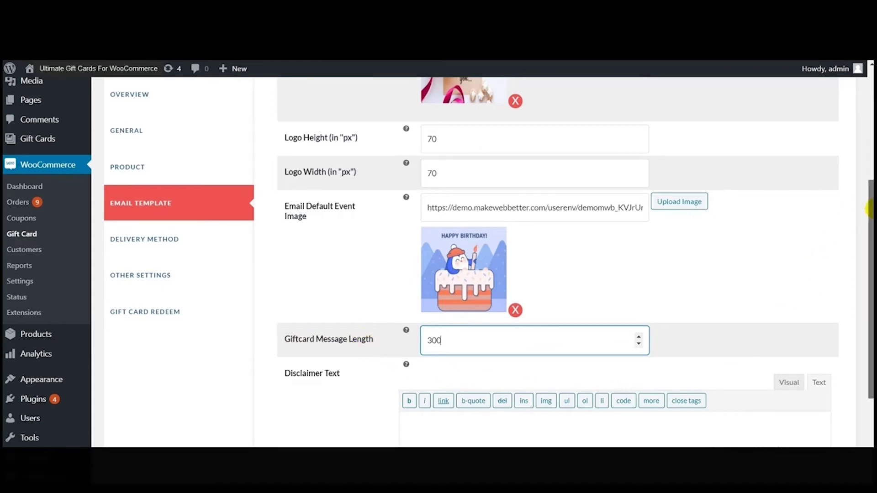
left_click_drag(870, 221, 870, 264)
scroll(870, 264, "down", 1)
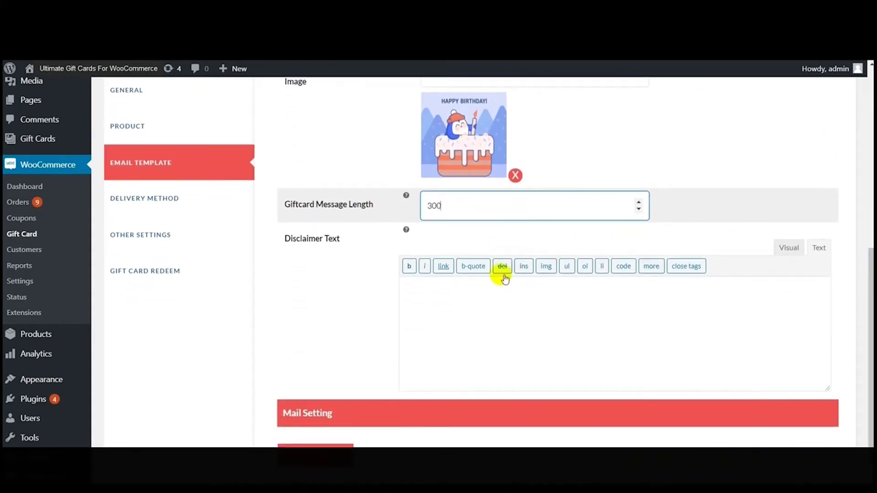
mouse_move(407, 230)
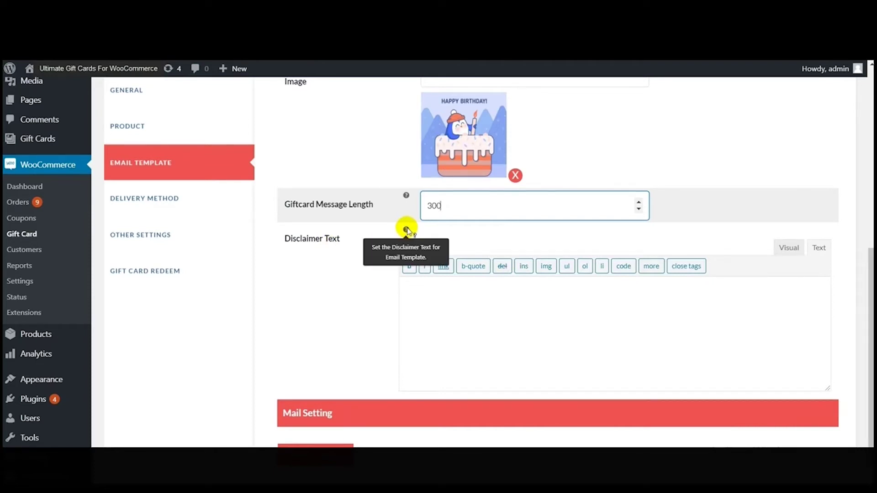
scroll(307, 390, "down", 1)
Set the gift card email subject to "You have received the gift card from [BUYEREMAILADDRESS]" and save the email settings.
left_click(307, 388)
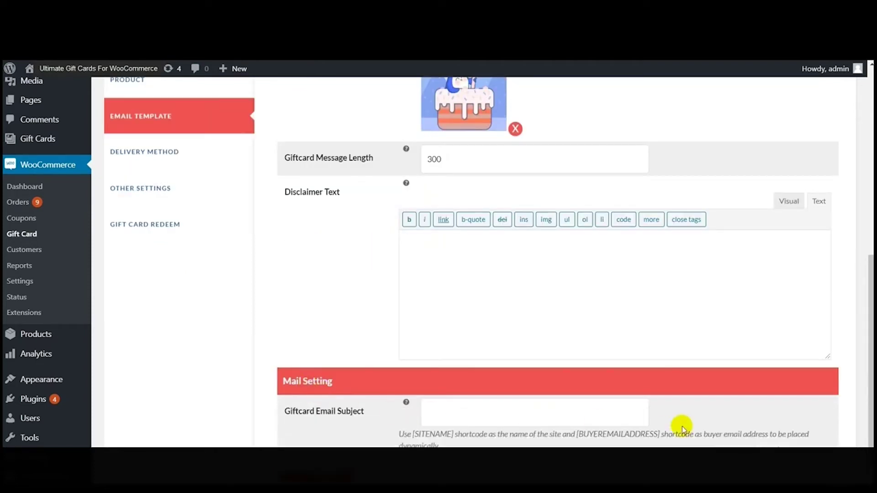
scroll(850, 383, "down", 1)
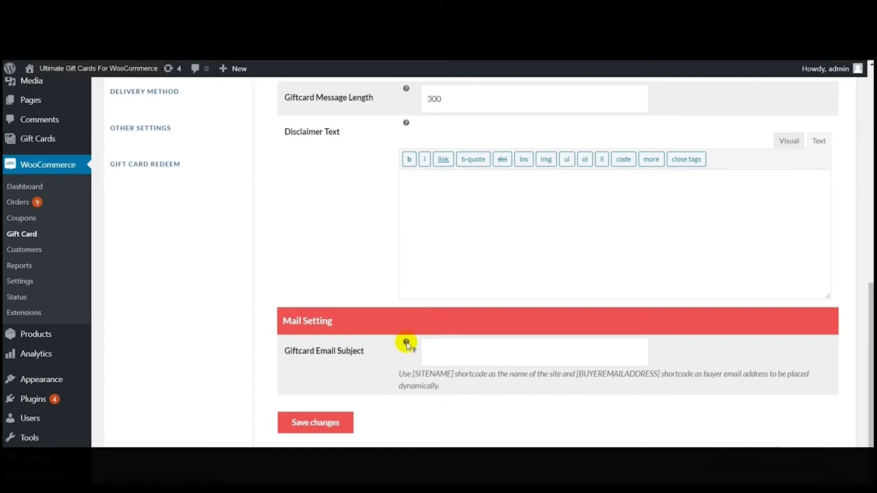
mouse_move(407, 344)
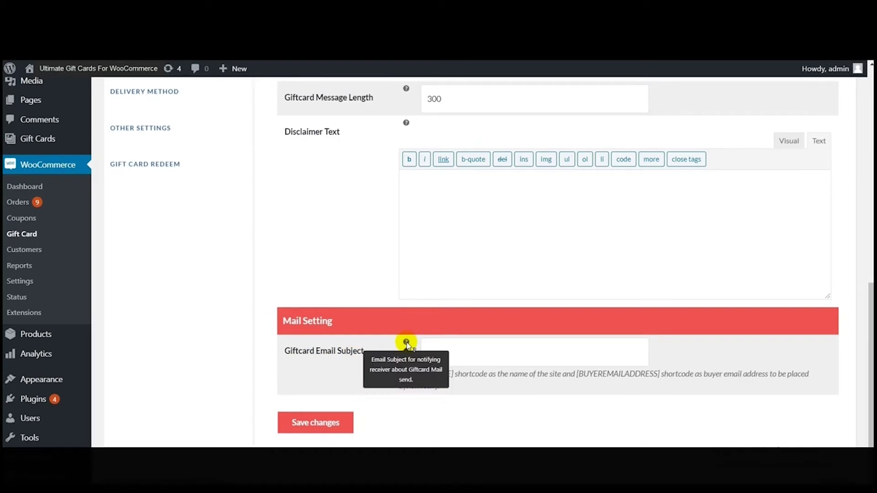
left_click(490, 355)
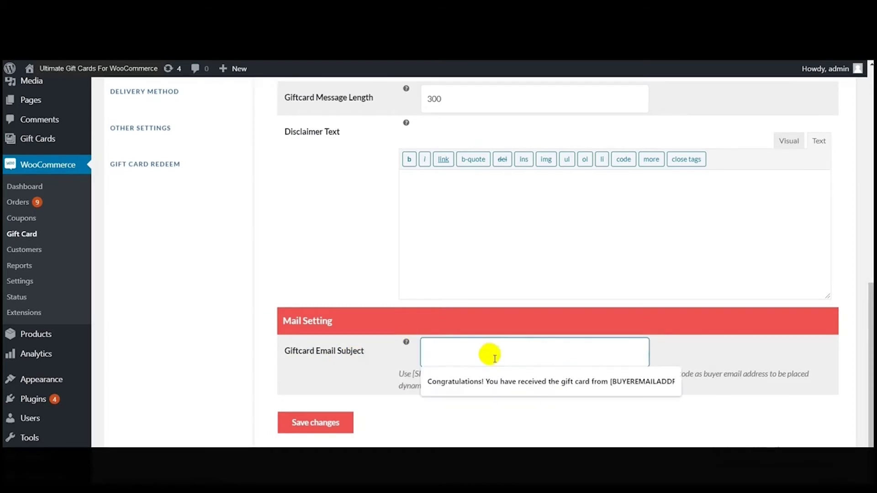
left_click(499, 381)
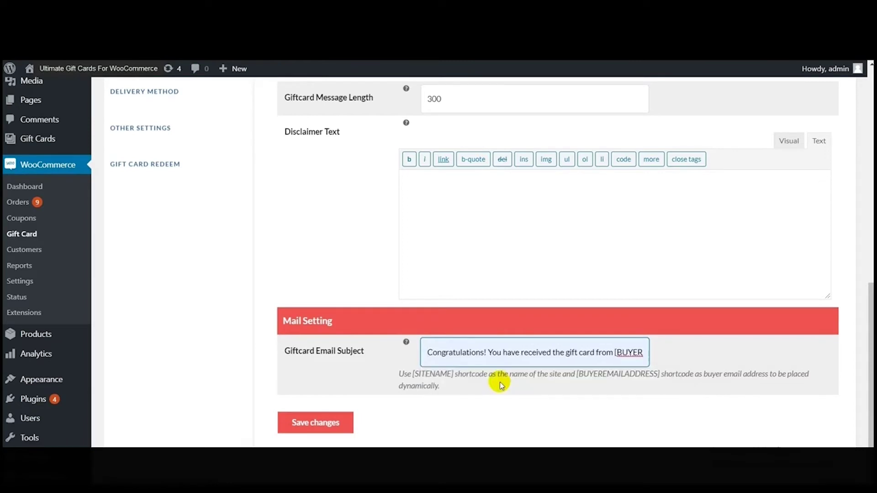
left_click(478, 355)
key("BackSpace")
key("BackSpace")
key("BackSpace")
key("BackSpace")
key("BackSpace")
key("BackSpace")
key("BackSpace")
key("BackSpace")
key("BackSpace")
key("BackSpace")
key("BackSpace")
key("BackSpace")
key("BackSpace")
key("BackSpace")
key("BackSpace")
key("BackSpace")
key("BackSpace")
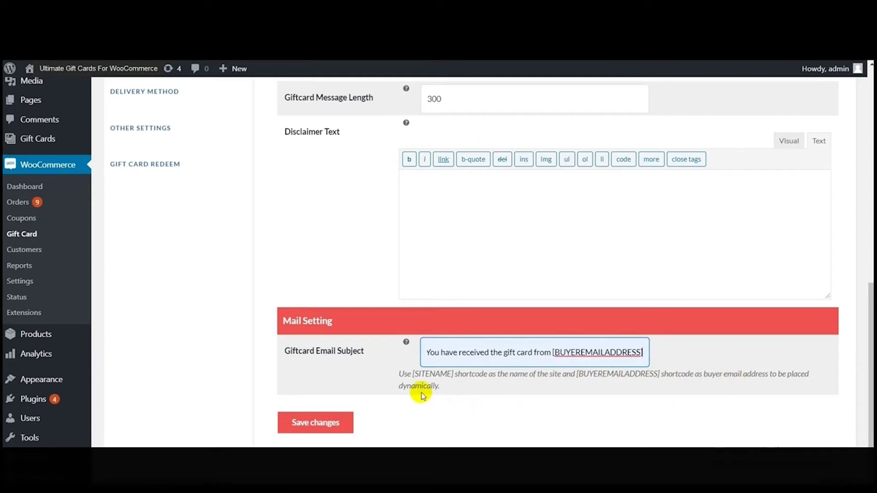
left_click(333, 425)
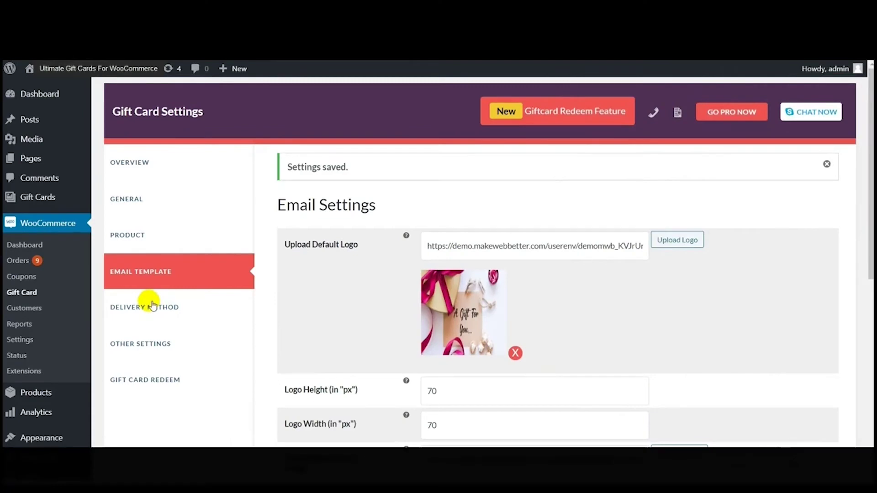
Choose Enable Email To Recipient as the gift card delivery method and save the delivery settings.
left_click(153, 306)
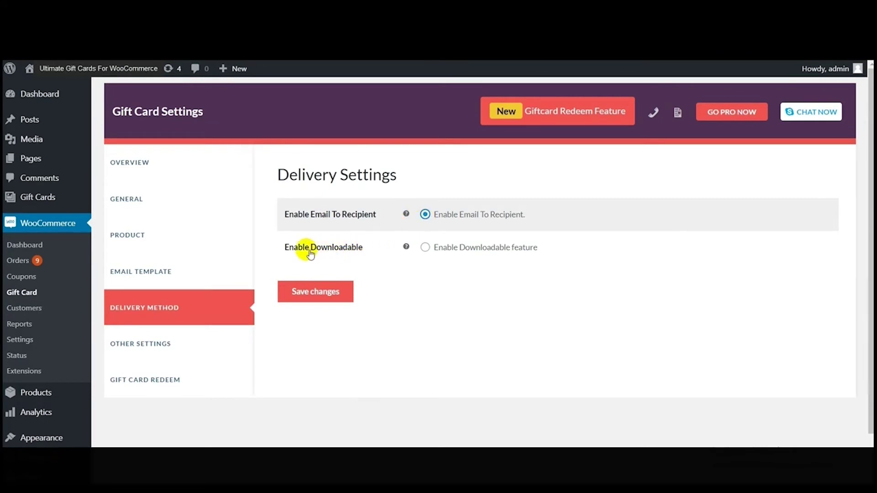
left_click(427, 248)
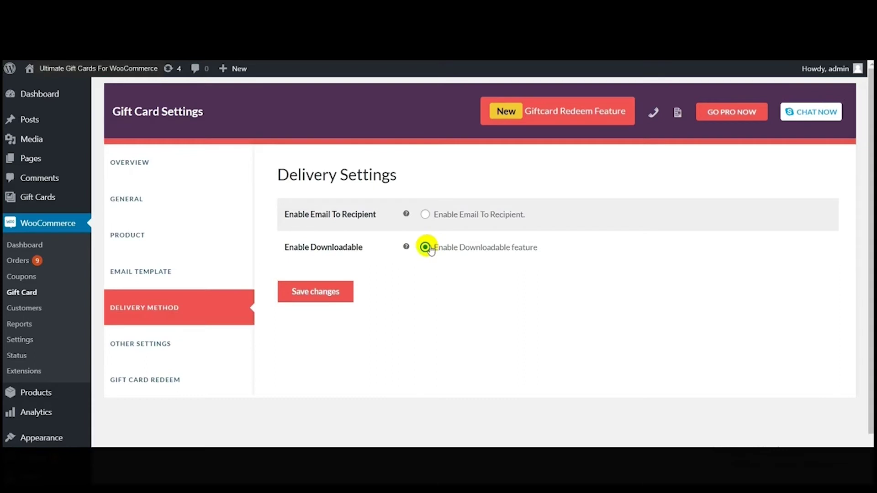
left_click(425, 215)
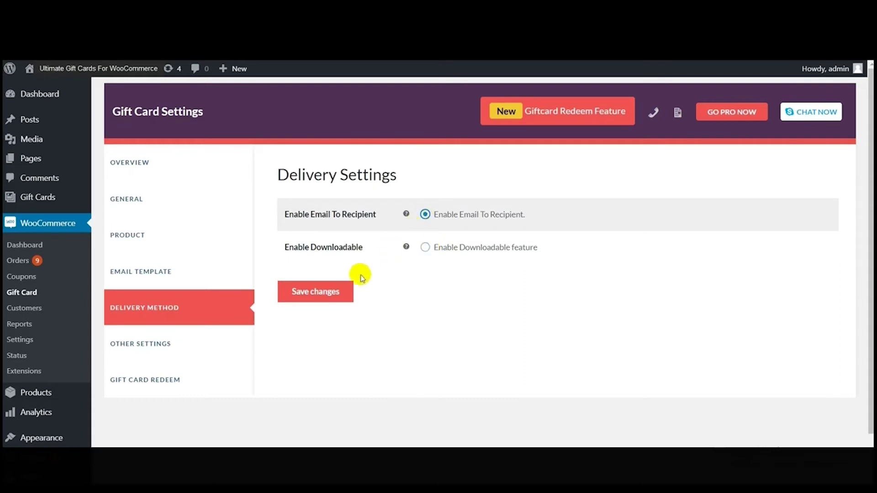
left_click(327, 298)
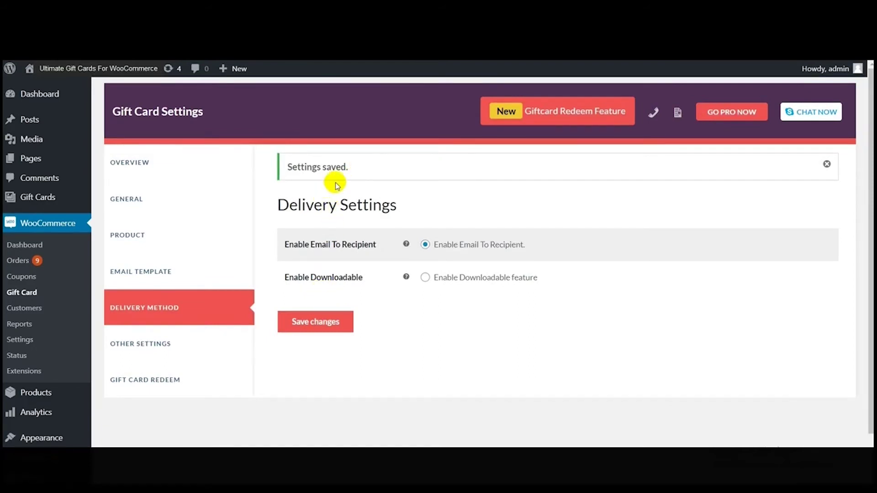
Enable the option to disable the preview button at the front end in the gift card's other settings.
left_click(145, 346)
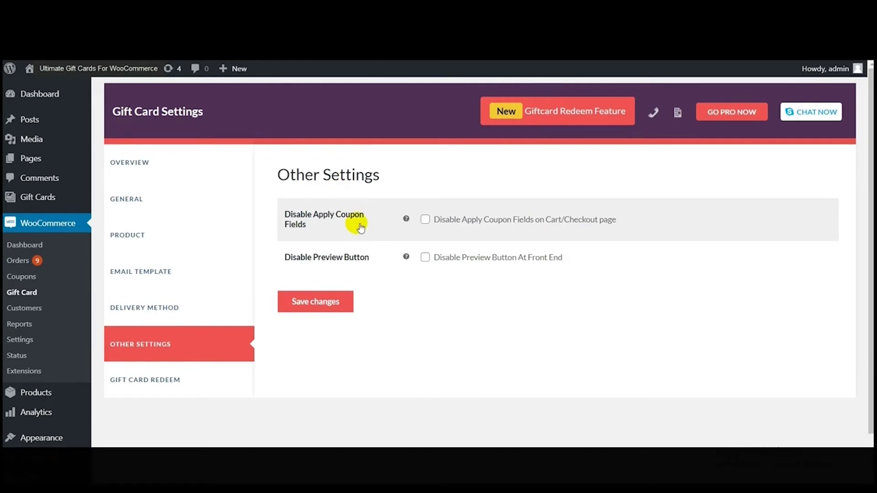
left_click(377, 237)
left_click(426, 258)
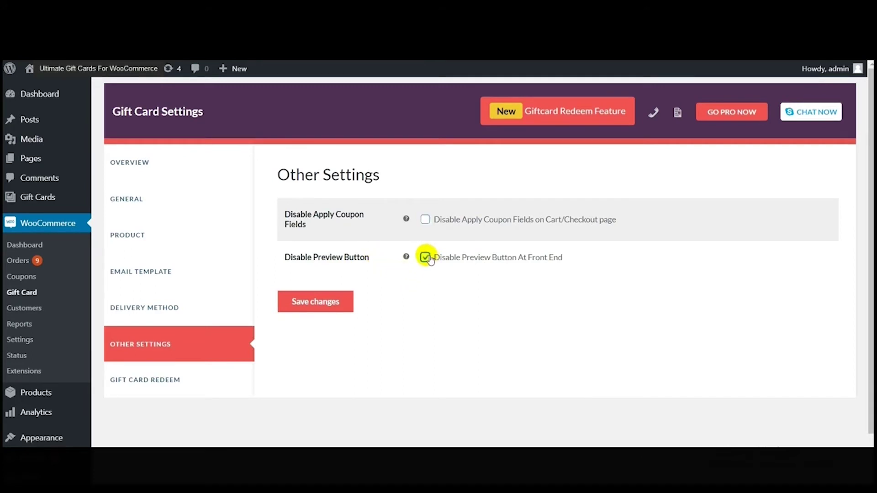
mouse_move(407, 258)
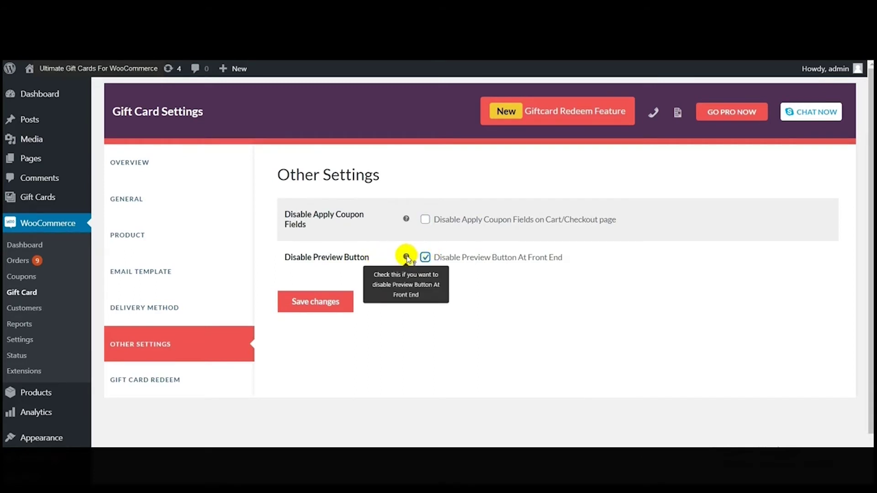
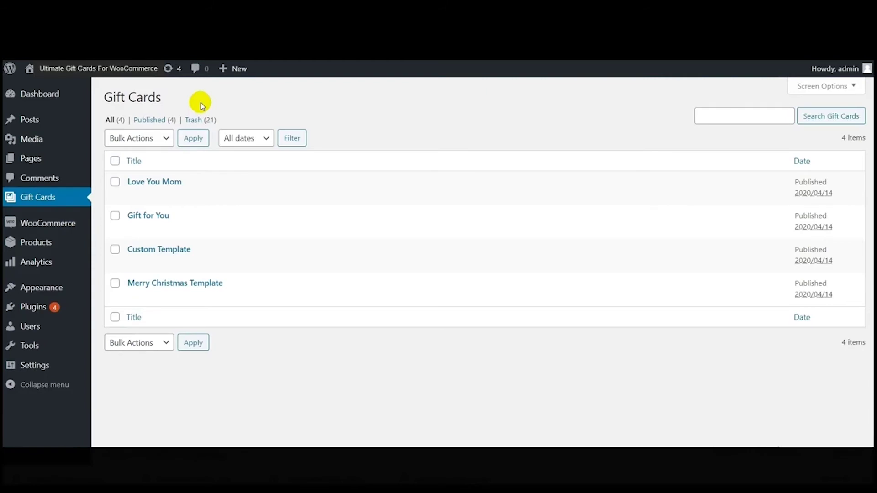
Preview the Love You Mom template from the list of gift card templates.
mouse_move(179, 185)
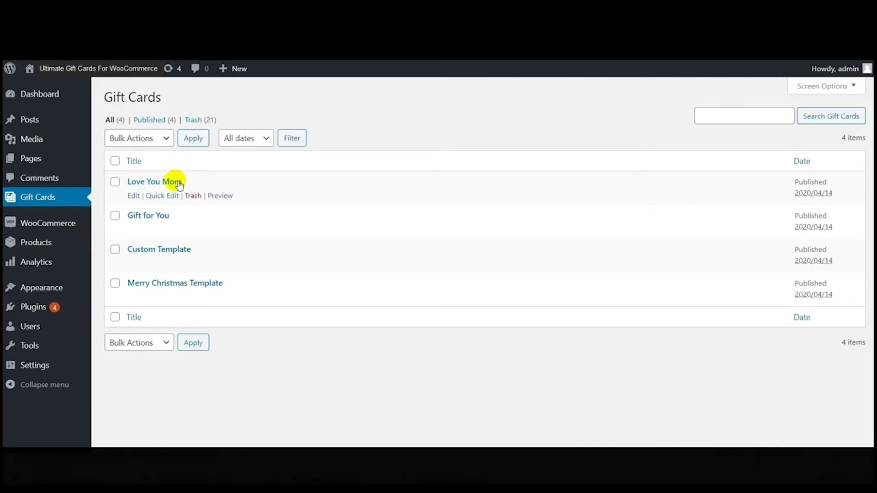
mouse_move(174, 219)
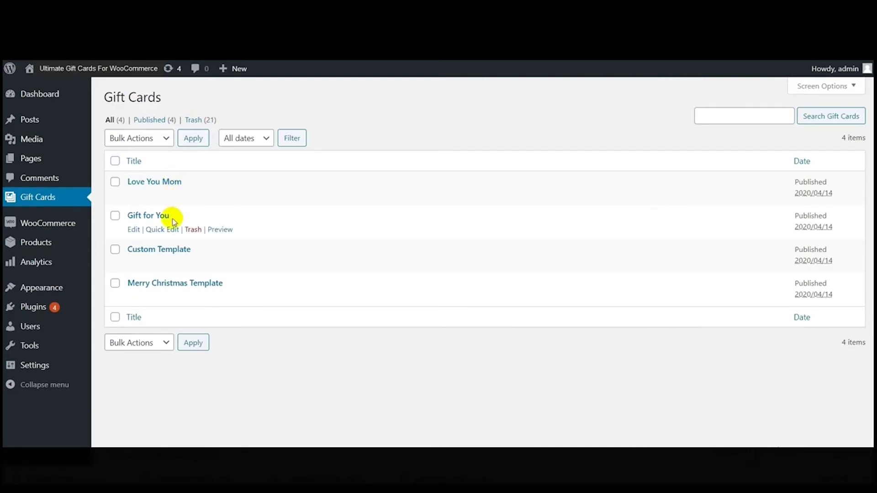
mouse_move(177, 298)
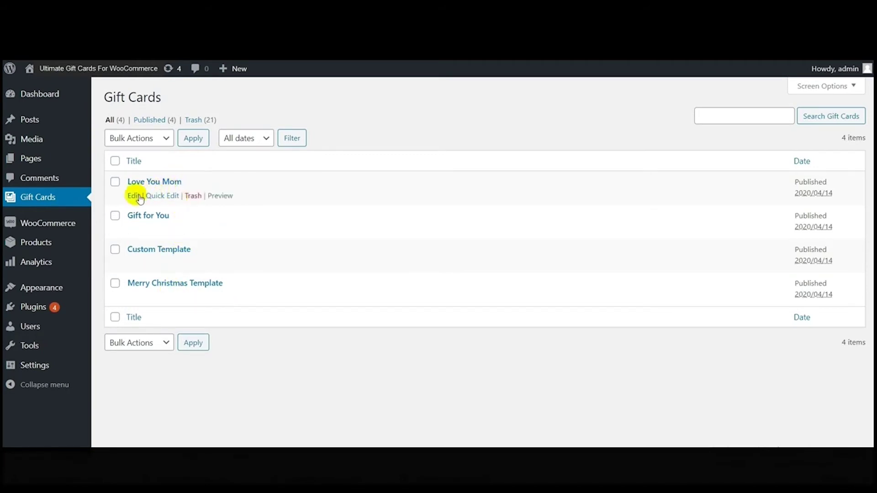
left_click(221, 196)
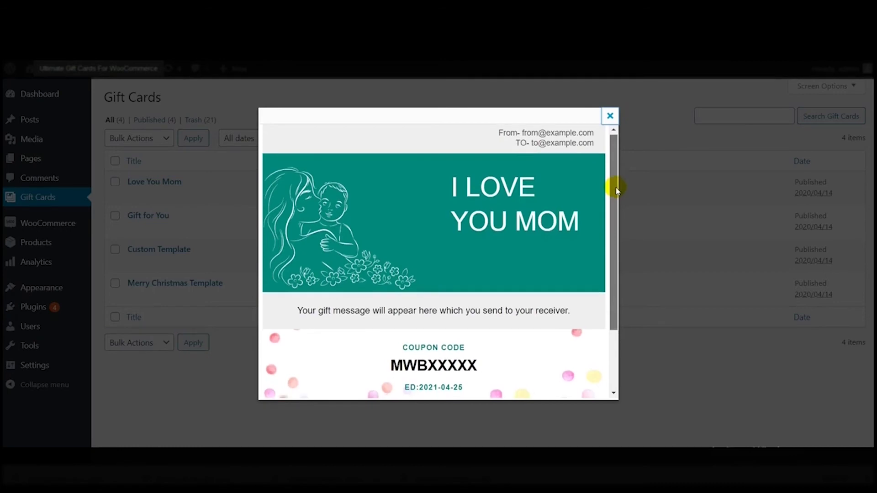
left_click_drag(616, 189, 617, 160)
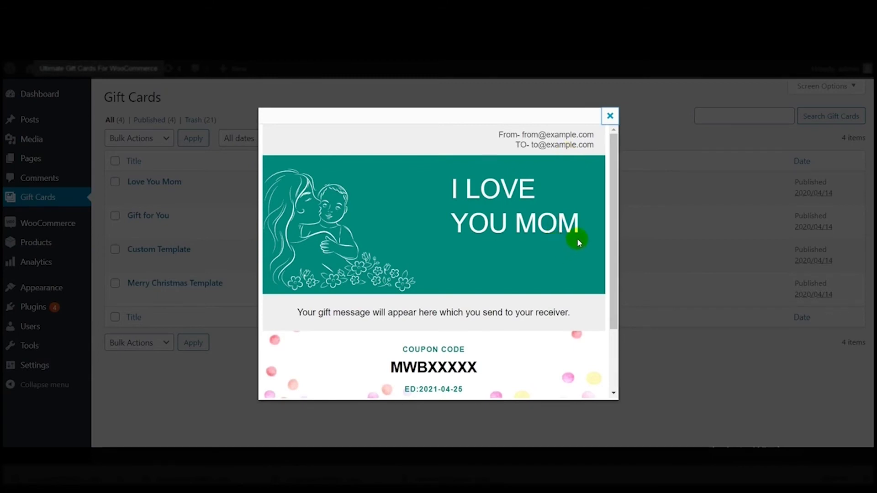
Look through the whole Love You Mom template preview, including its gift message, coupon code and price areas.
left_click_drag(615, 213, 544, 262)
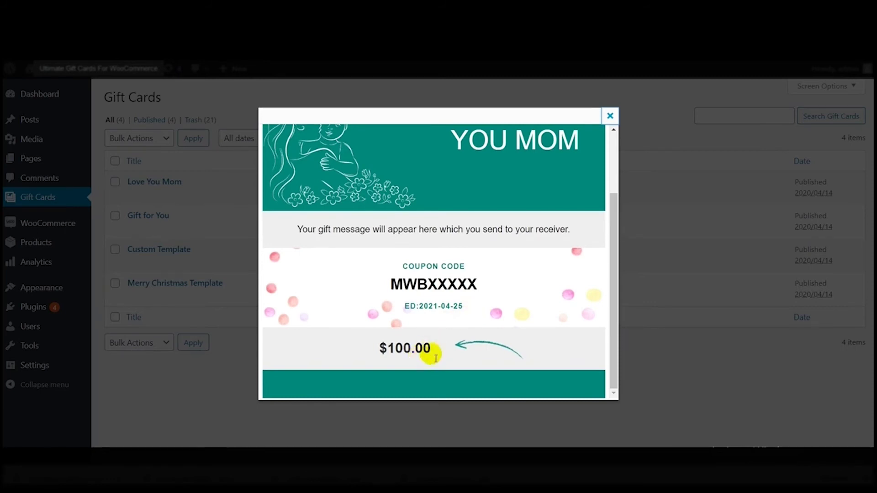
left_click_drag(616, 299, 613, 242)
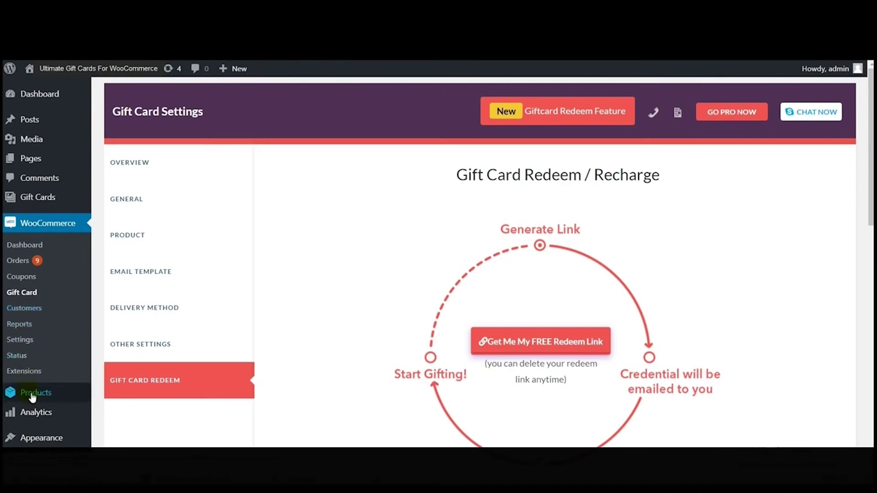
Add a new product titled "Happy Birthday" with the description "Wishing you a very happy birthday".
mouse_move(33, 398)
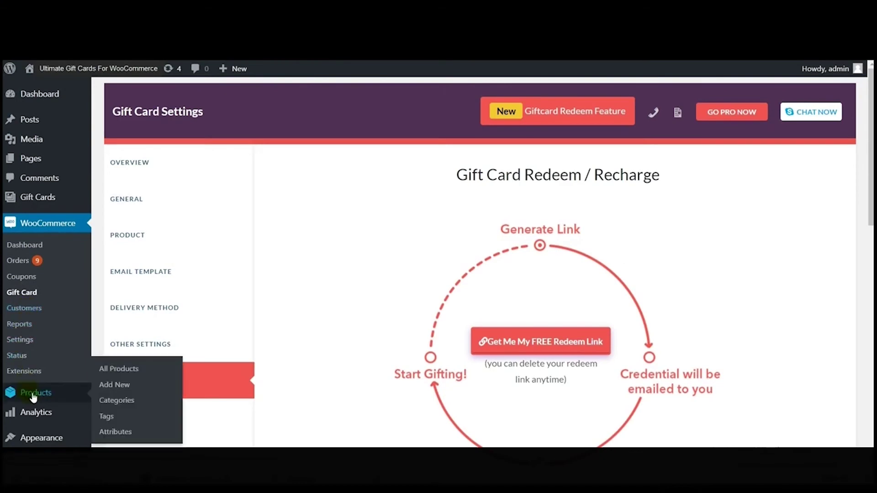
left_click(114, 386)
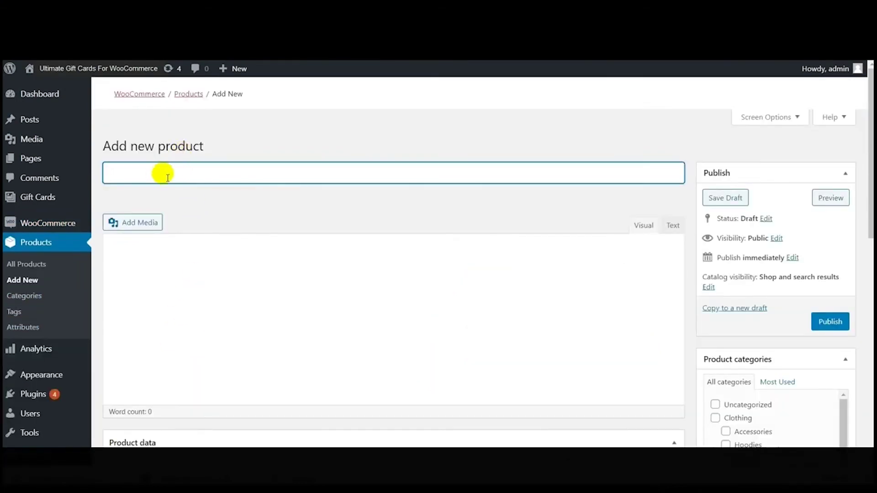
type("Happy Birthday")
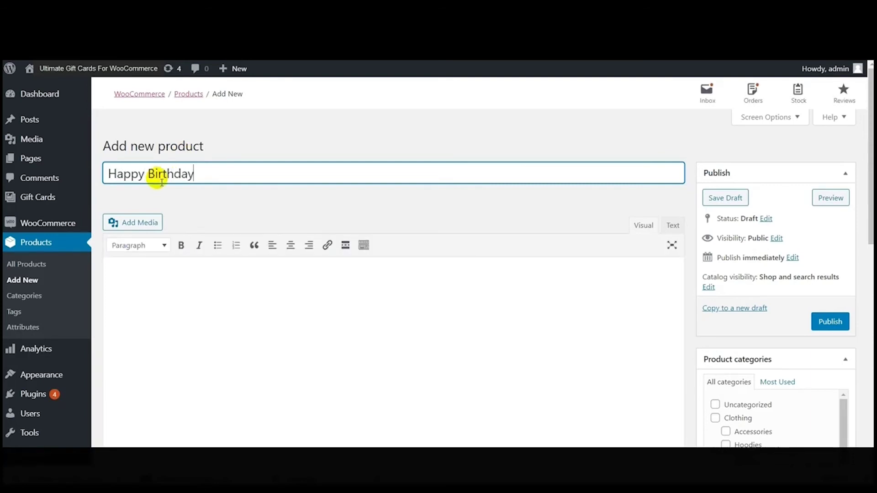
left_click(123, 272)
type("Wishing you a very happy birthday")
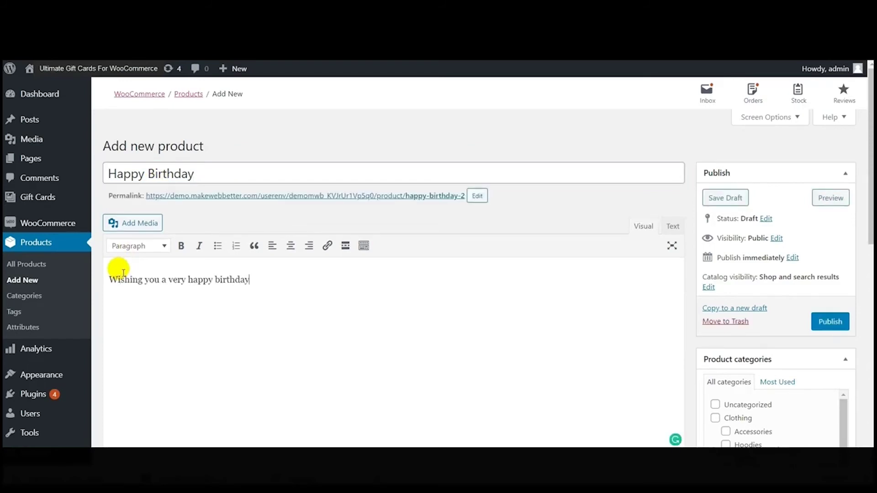
Set the product type to Gift Card and its default price to 100.
left_click_drag(869, 182, 867, 313)
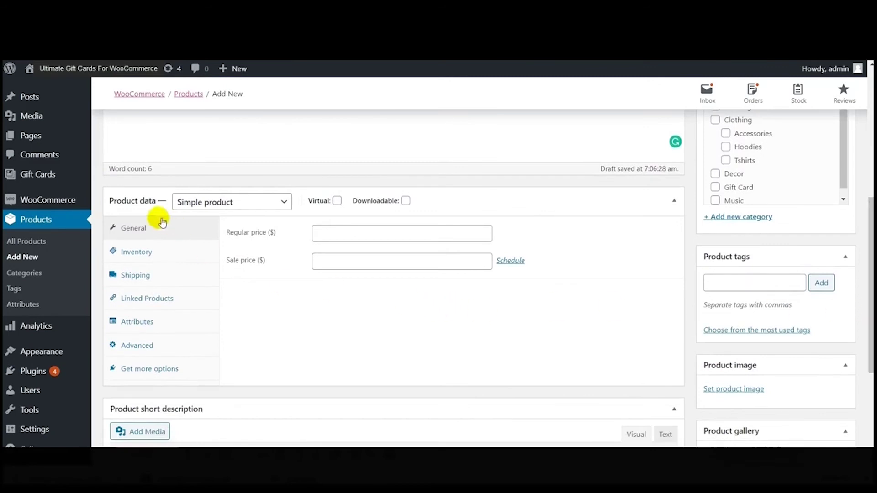
left_click(239, 205)
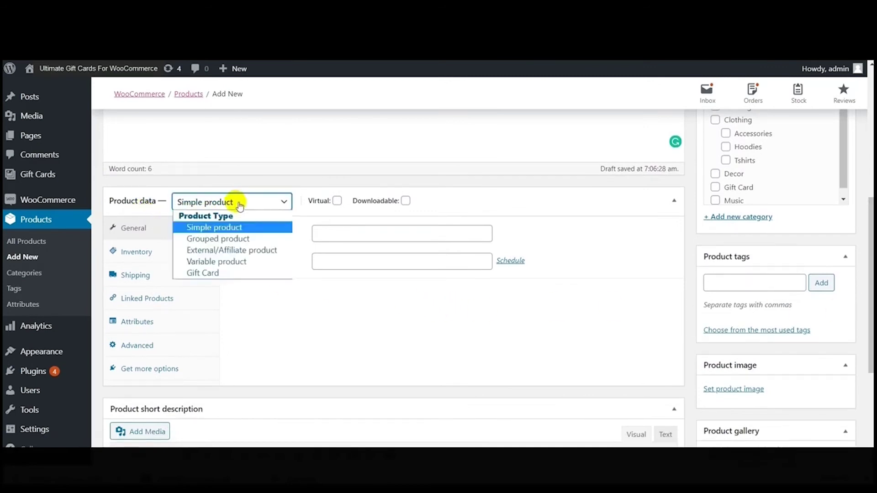
left_click(233, 274)
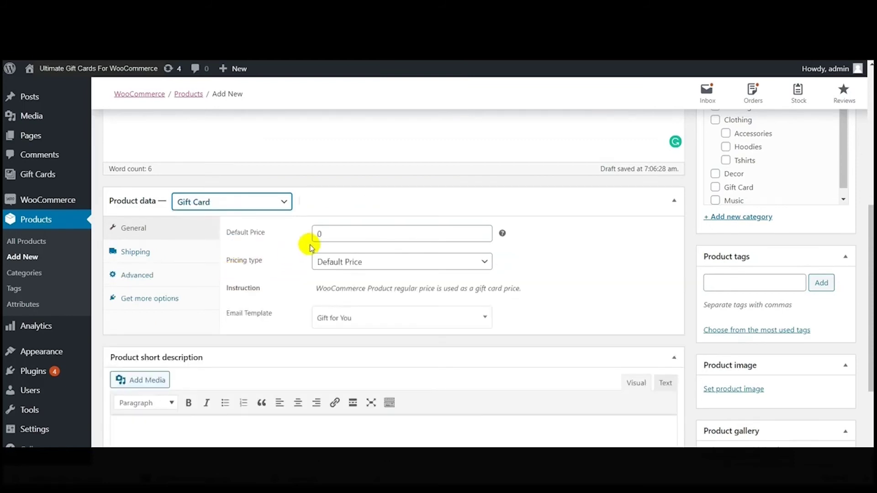
left_click(331, 235)
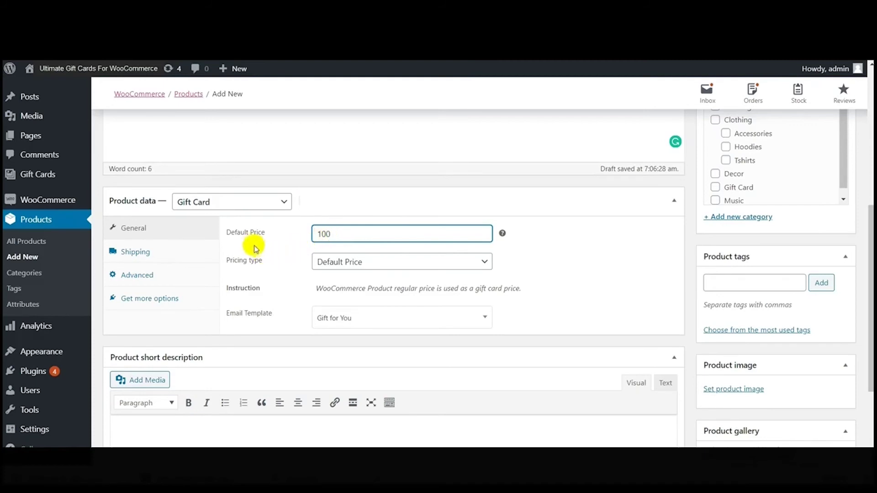
Choose Default Price as the gift card's pricing type and Gift for You as its email template.
left_click(326, 261)
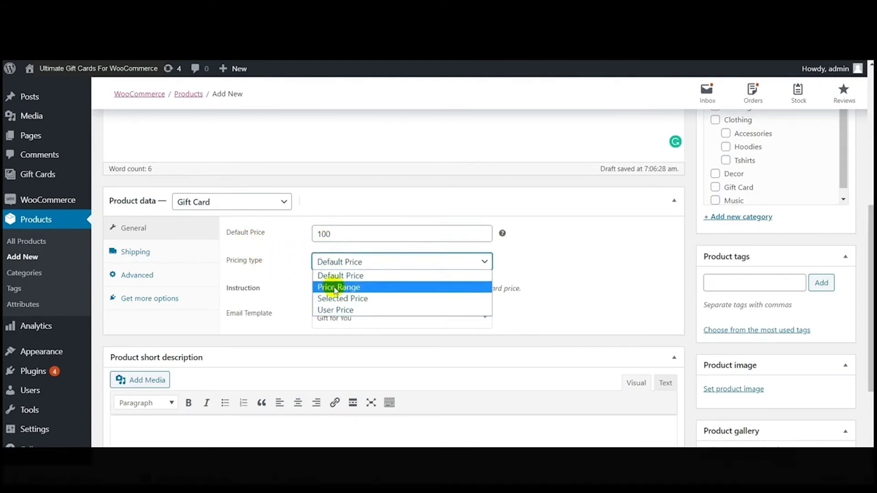
left_click(349, 276)
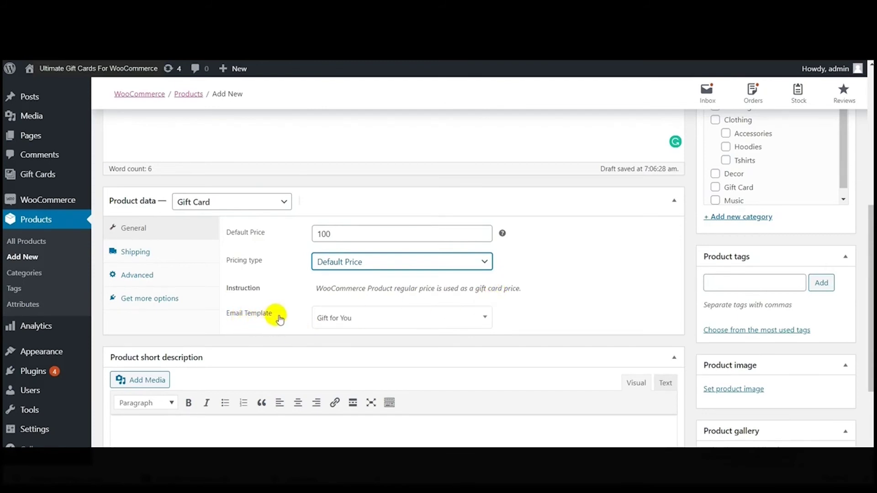
left_click(348, 317)
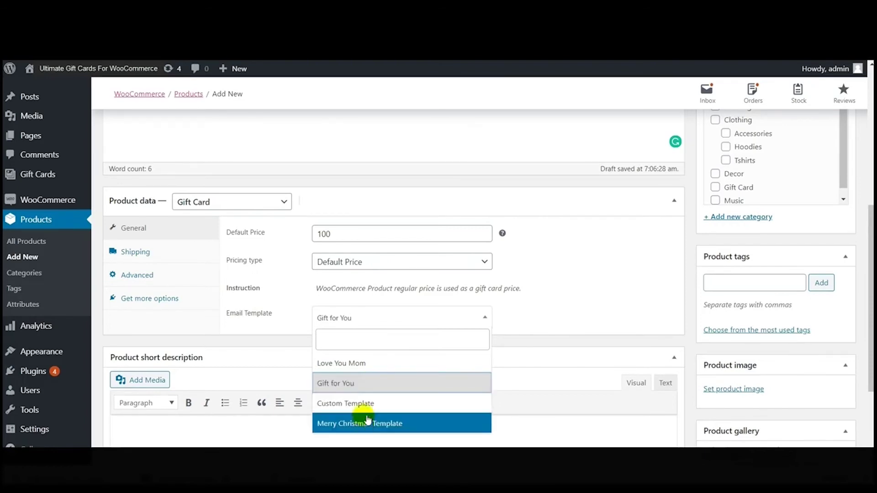
left_click(359, 382)
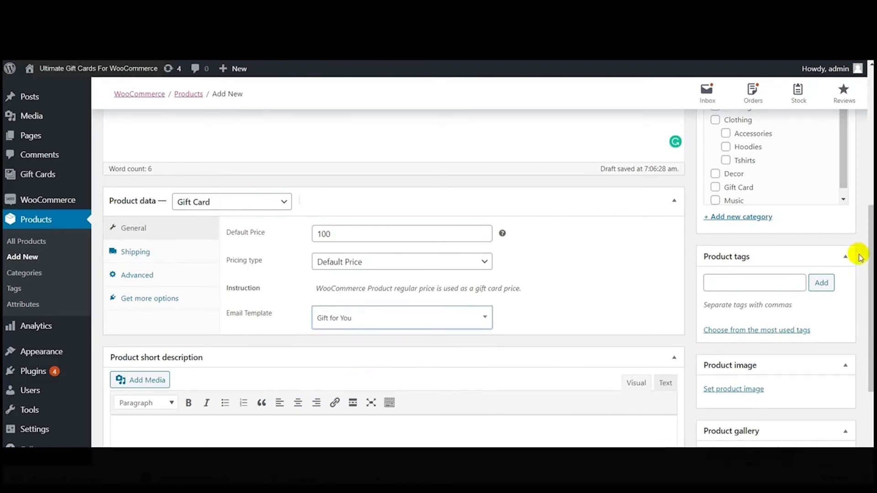
Set Happy-birthday.png from the media library as the product image.
left_click_drag(869, 237, 858, 301)
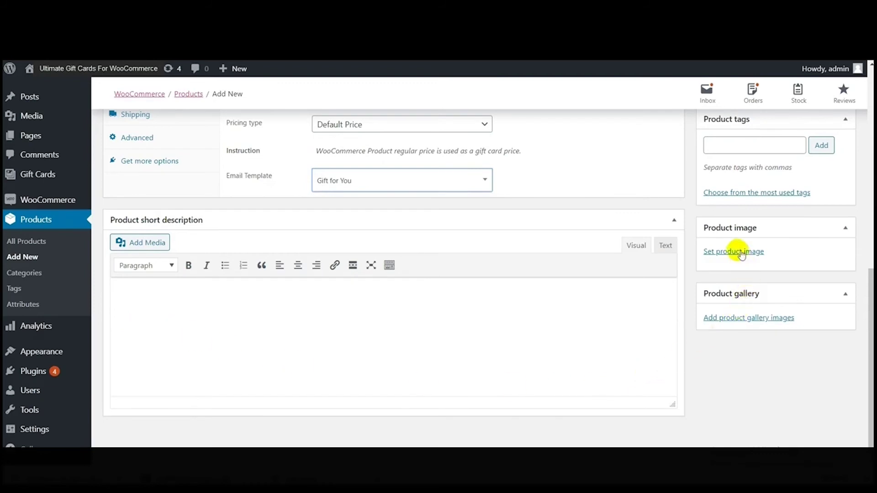
left_click_drag(869, 314, 862, 274)
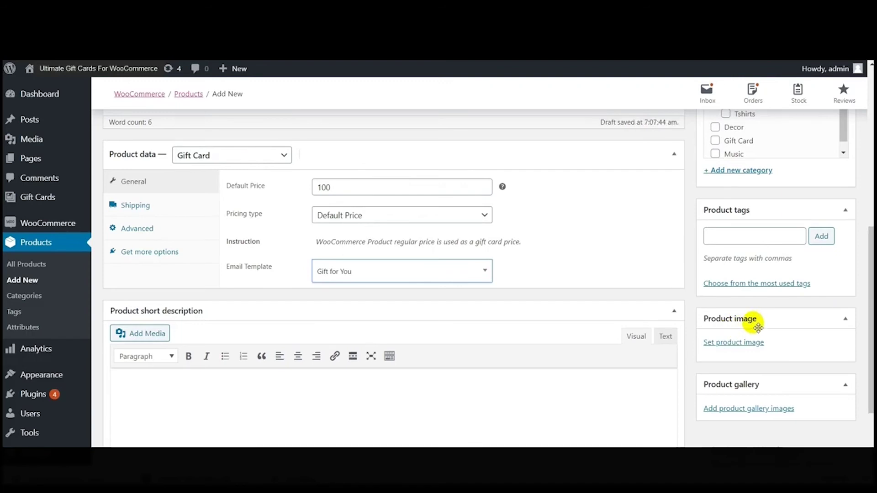
left_click(734, 341)
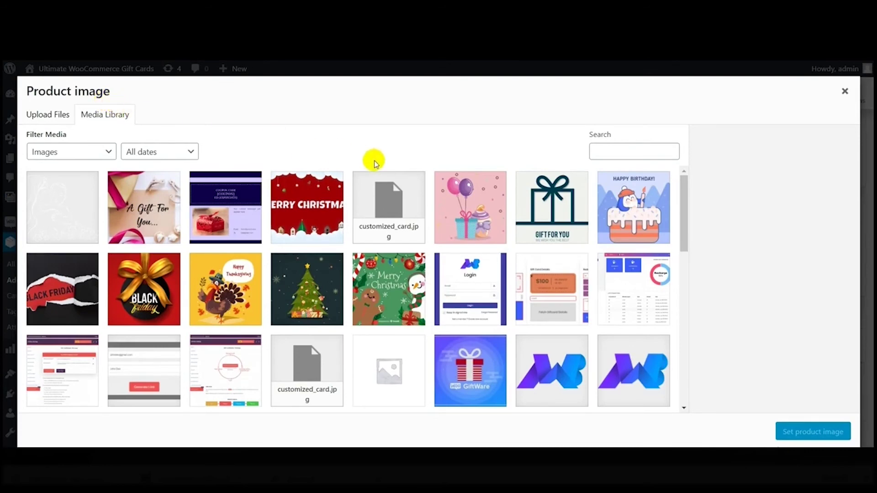
left_click(622, 205)
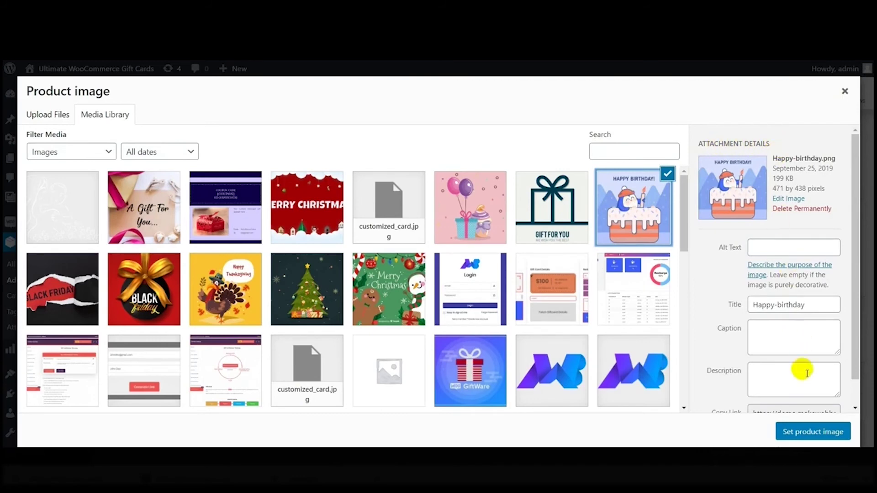
left_click(807, 430)
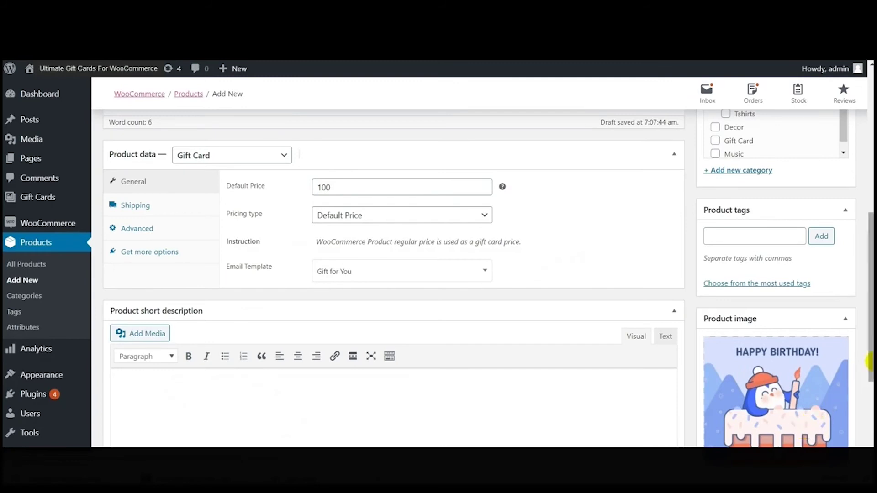
Publish the Happy Birthday gift card product.
scroll(870, 384, "down", 1)
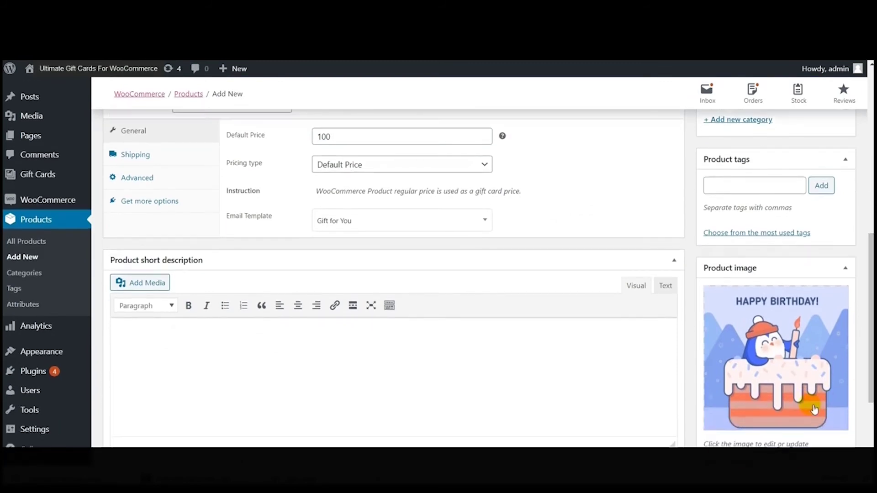
scroll(870, 320, "up", 3)
scroll(868, 265, "up", 4)
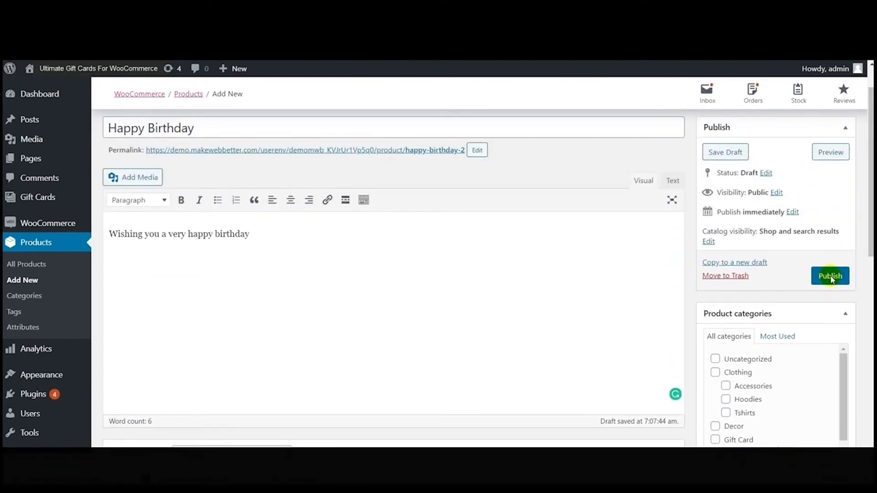
left_click(830, 277)
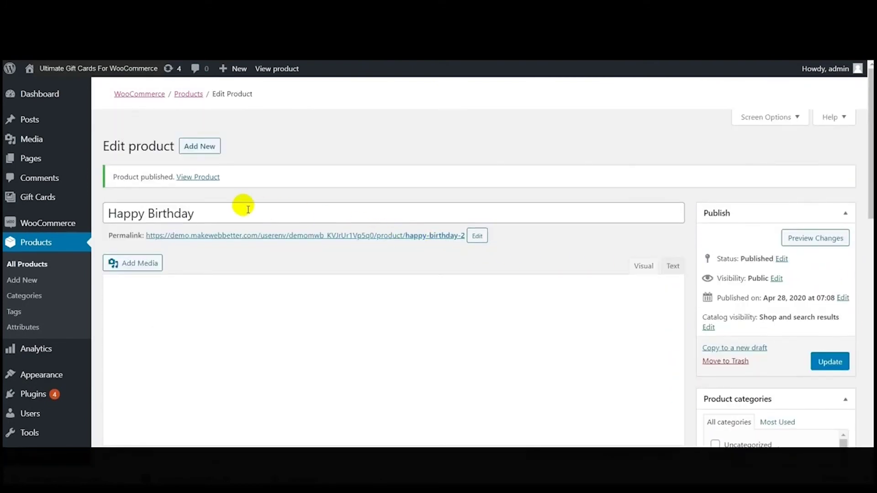
View the published product in the store and open the Happy Birthday card with the cake image from the shop page.
left_click(194, 177)
mouse_move(869, 187)
left_mouse_down()
mouse_move(869, 293)
mouse_move(867, 202)
left_mouse_up()
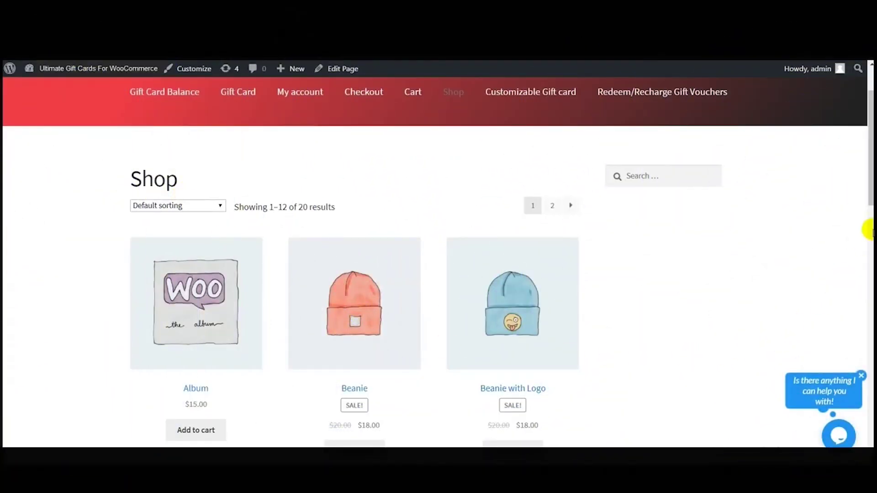
left_click_drag(869, 188, 860, 361)
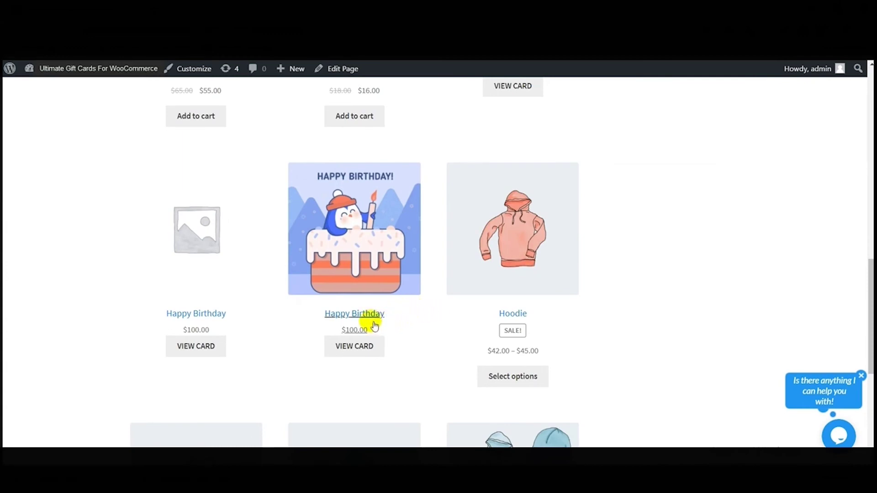
left_click(355, 347)
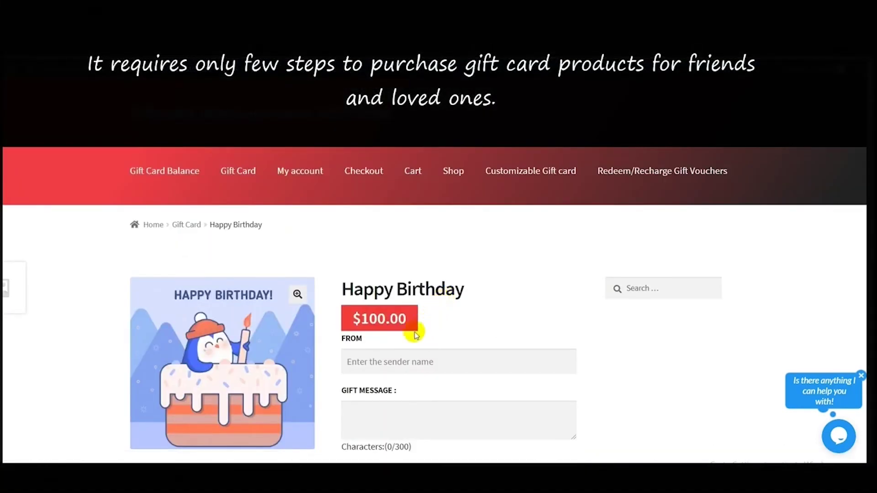
Fill in the sender's name and the gift message "Wish you a very happy birthday" on the gift card page.
left_click(395, 369)
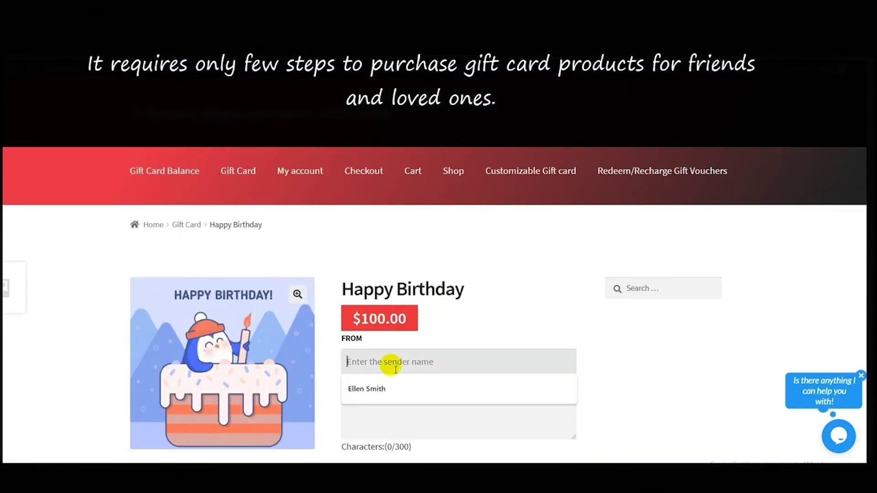
left_click(382, 389)
left_click(369, 420)
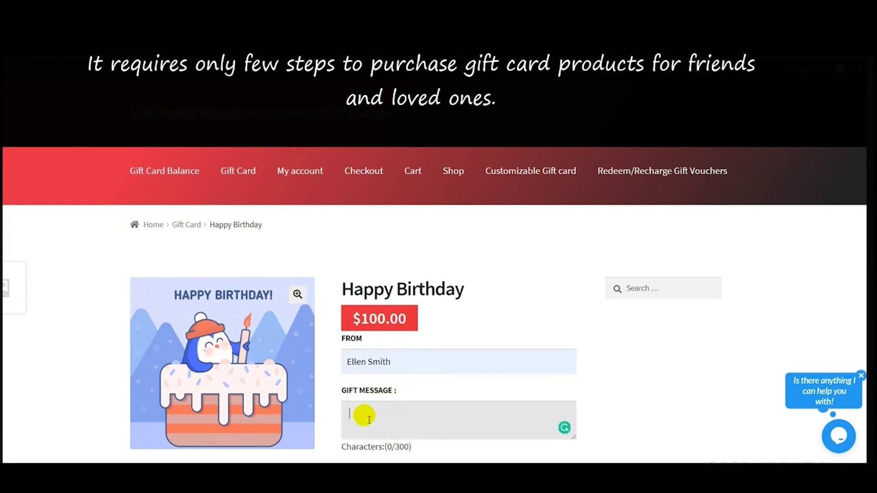
type("Wish you a very happy birthday")
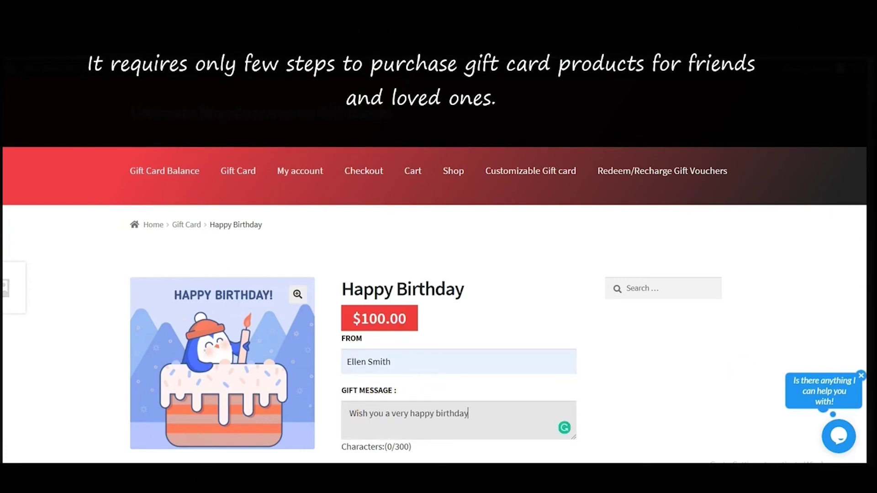
Fill in the recipient's email for the Mail To Recipient delivery method and add the gift card to the cart.
scroll(871, 230, "down", 5)
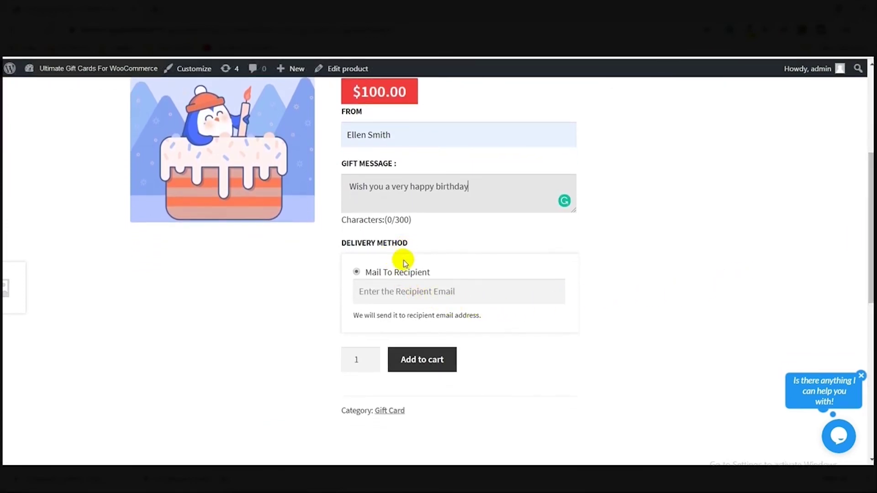
left_click(402, 297)
left_click(390, 318)
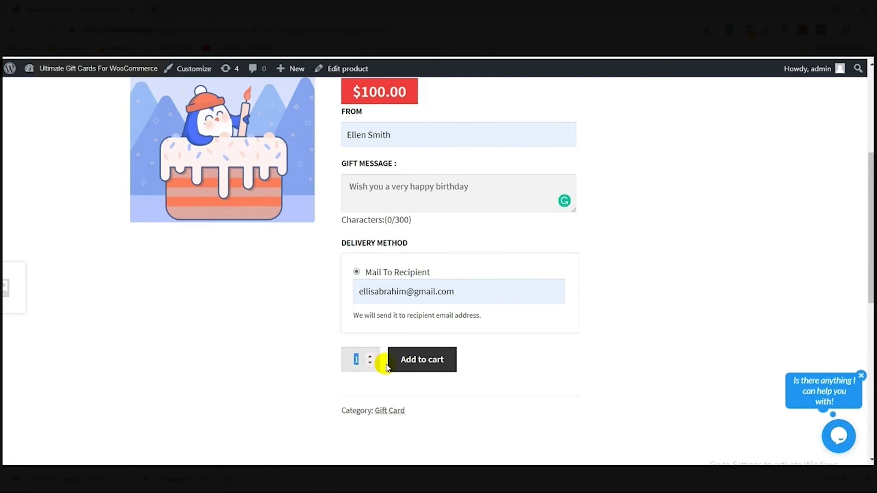
left_click(421, 361)
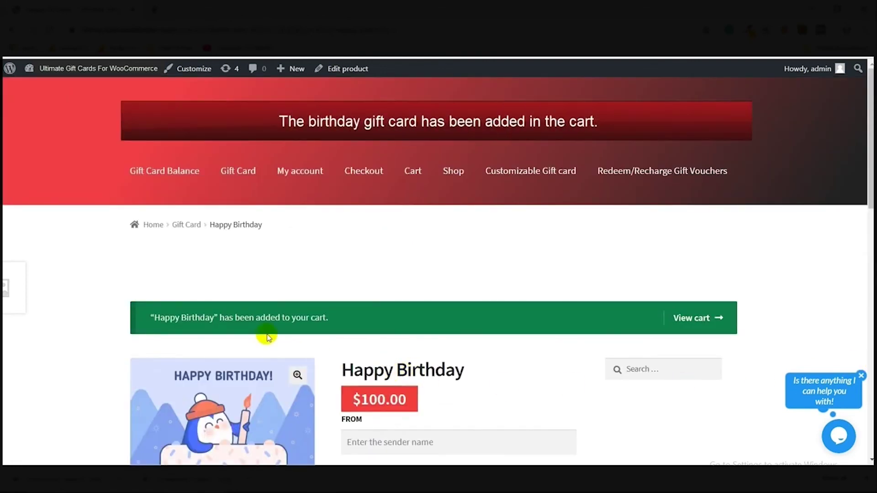
Check out the cart containing the Happy Birthday gift card and place the order with the prefilled billing details.
left_click(694, 321)
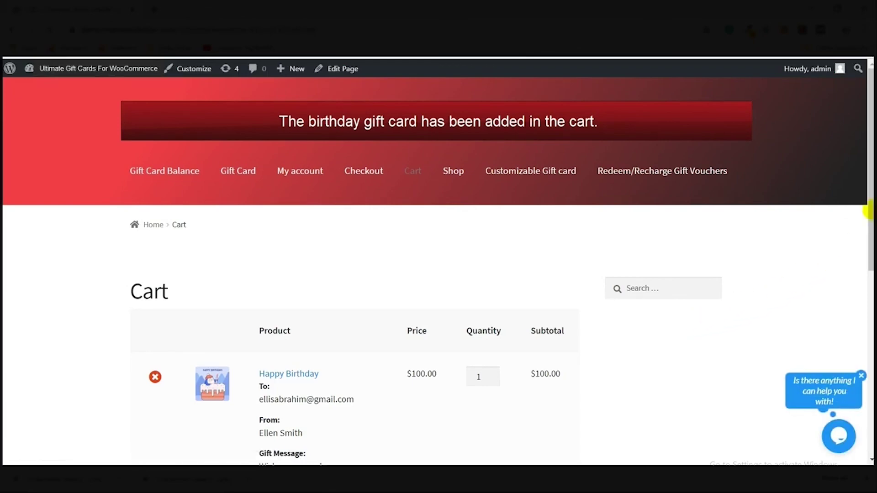
scroll(870, 201, "down", 1)
scroll(870, 201, "down", 6)
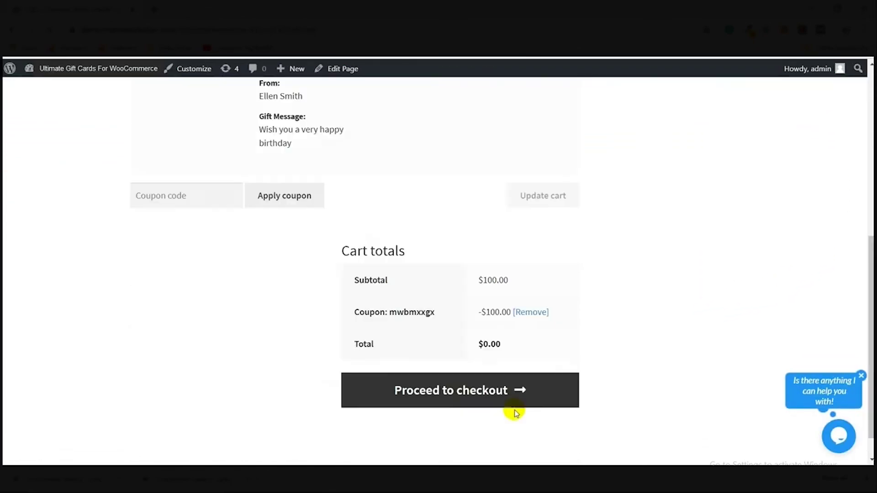
left_click(476, 398)
scroll(552, 376, "down", 5)
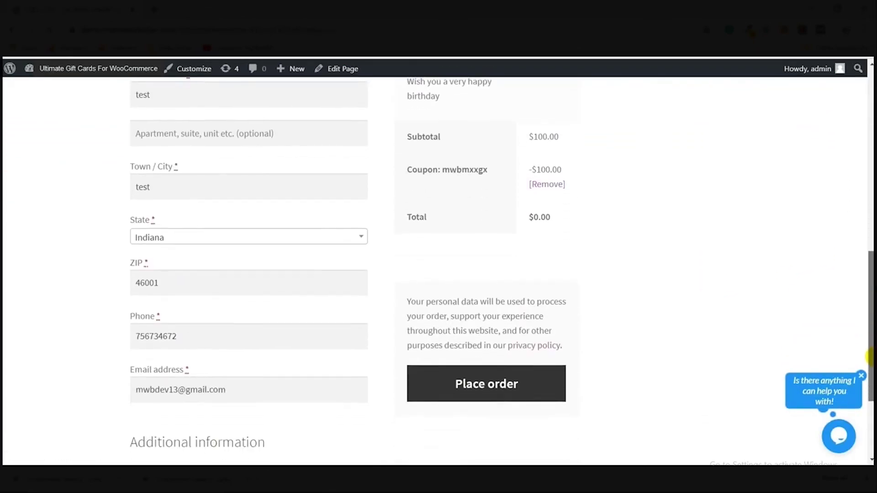
left_click(552, 376)
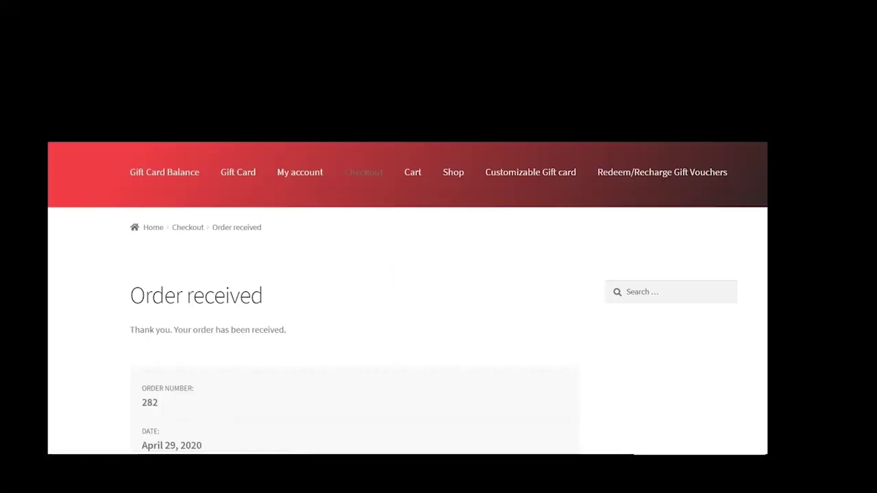